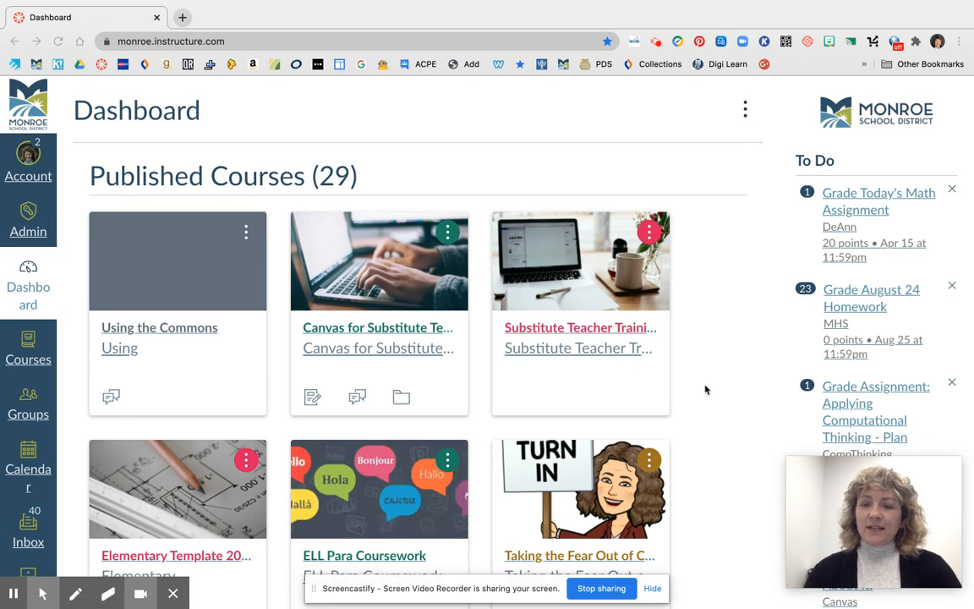
Step: Open Commons from the Canvas dashboard
scroll(704, 390, down, 2)
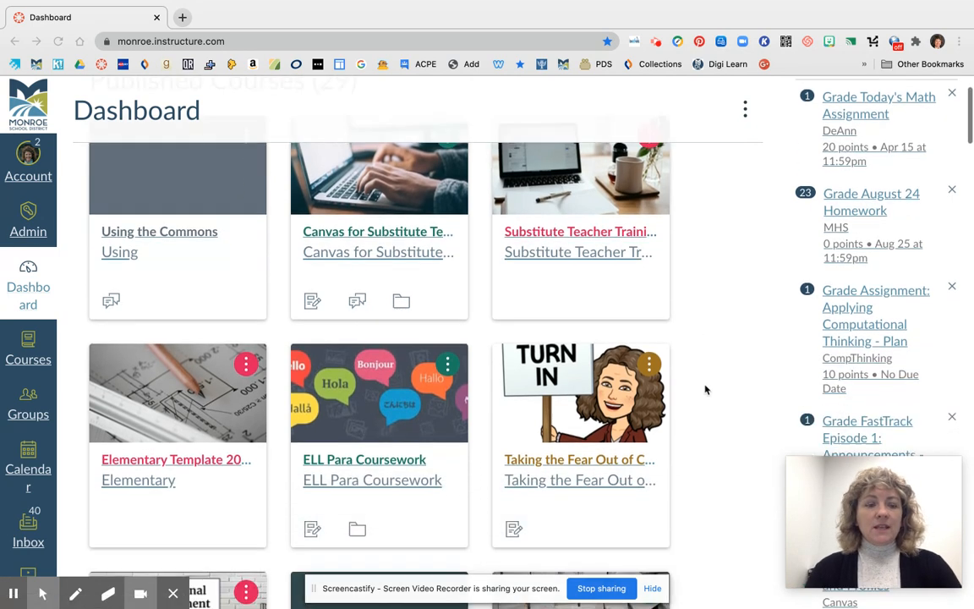
scroll(31, 385, down, 4)
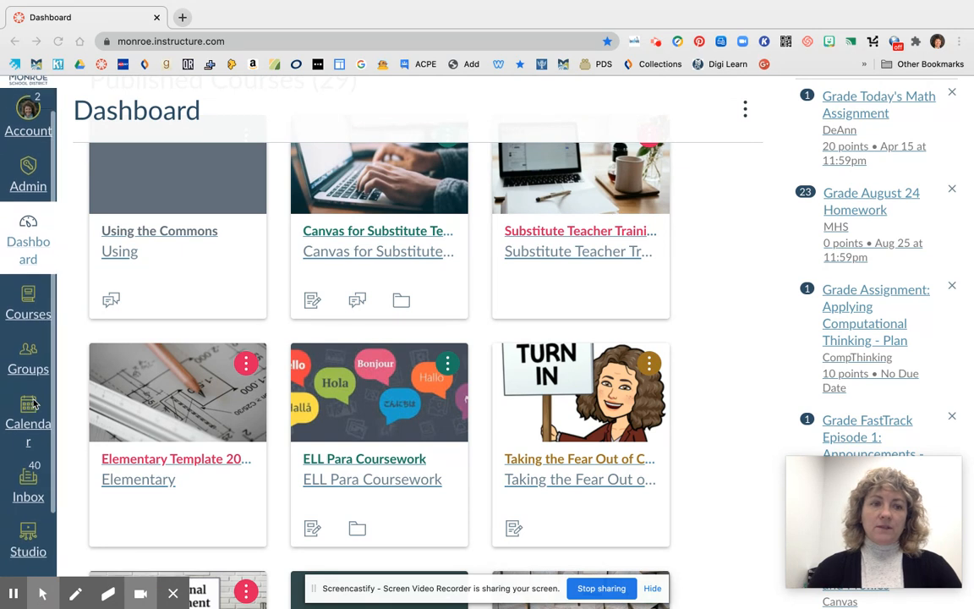
scroll(34, 407, down, 2)
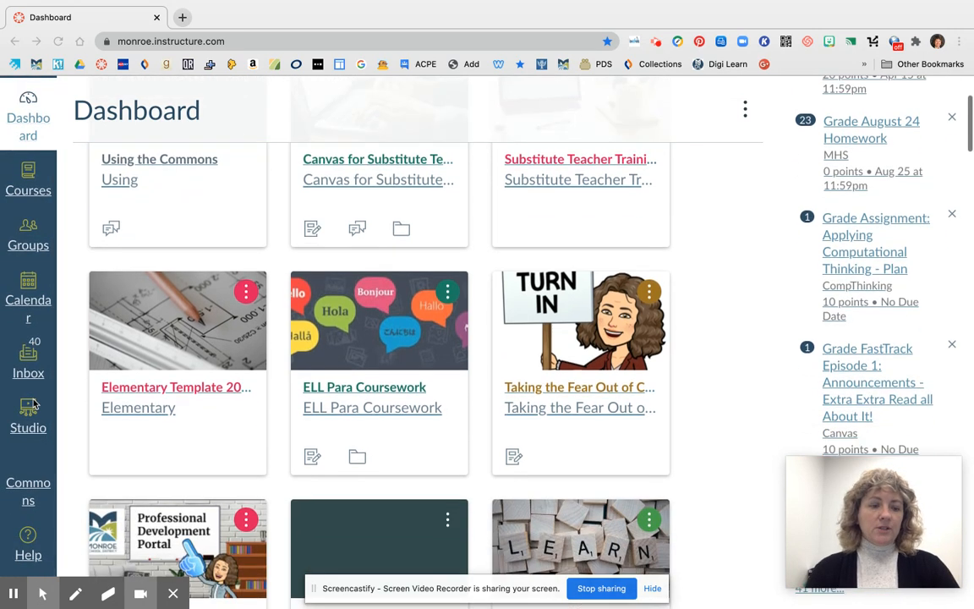
click(35, 489)
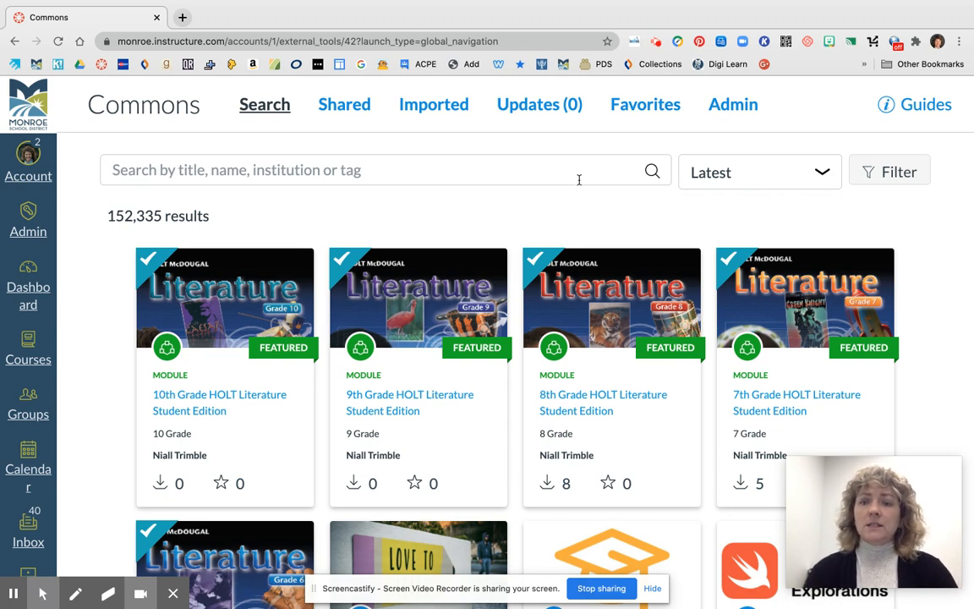
Step: Filter the Commons resources to those shared with the Kindergarten group
click(893, 174)
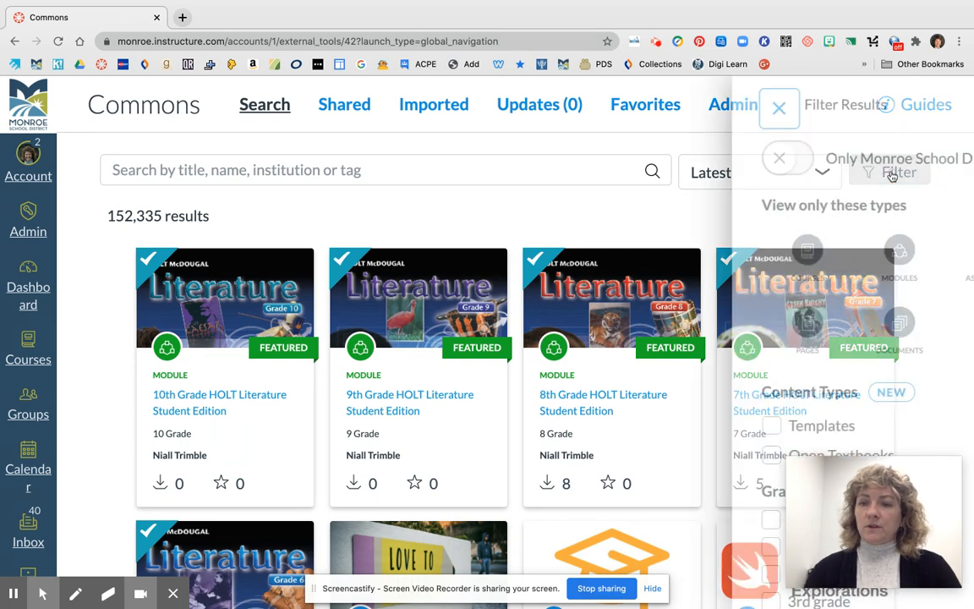
scroll(837, 190, down, 1)
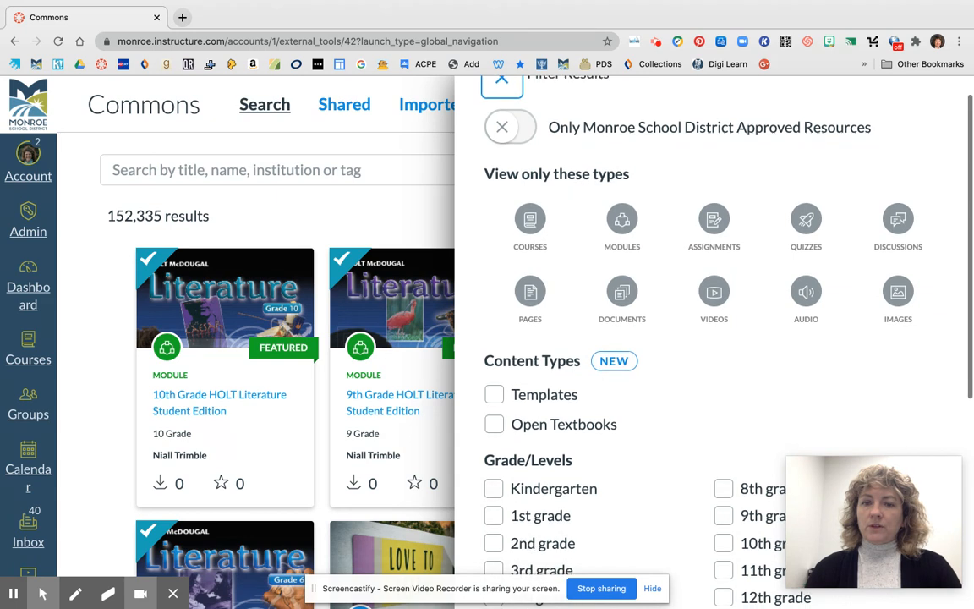
scroll(837, 190, up, 1)
scroll(806, 127, down, 5)
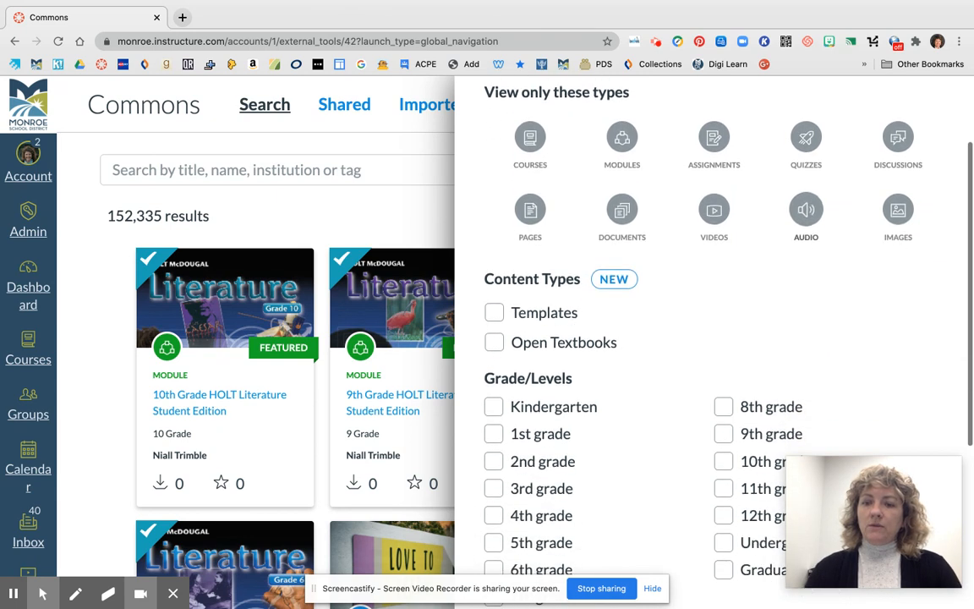
scroll(806, 127, down, 2)
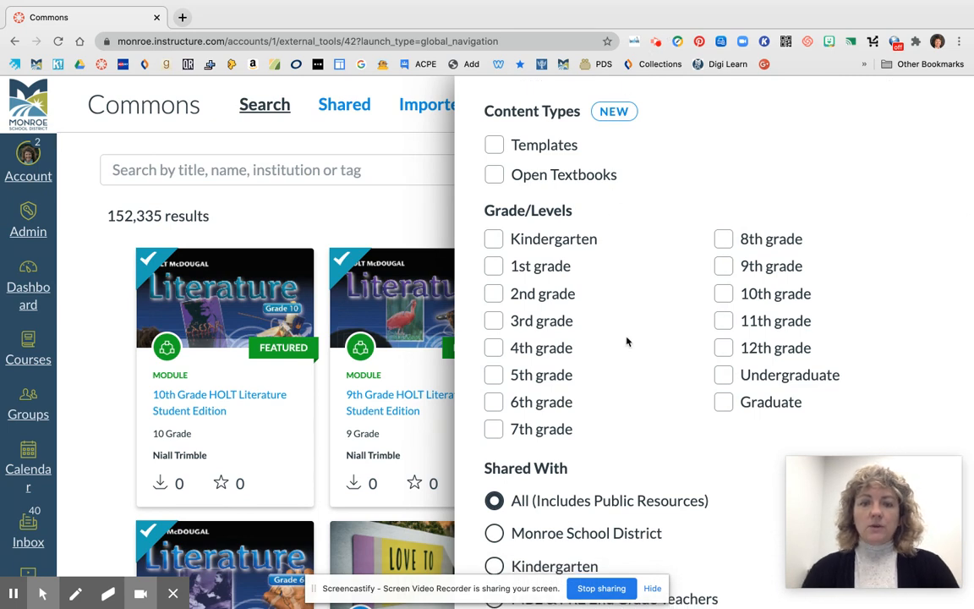
scroll(615, 358, down, 3)
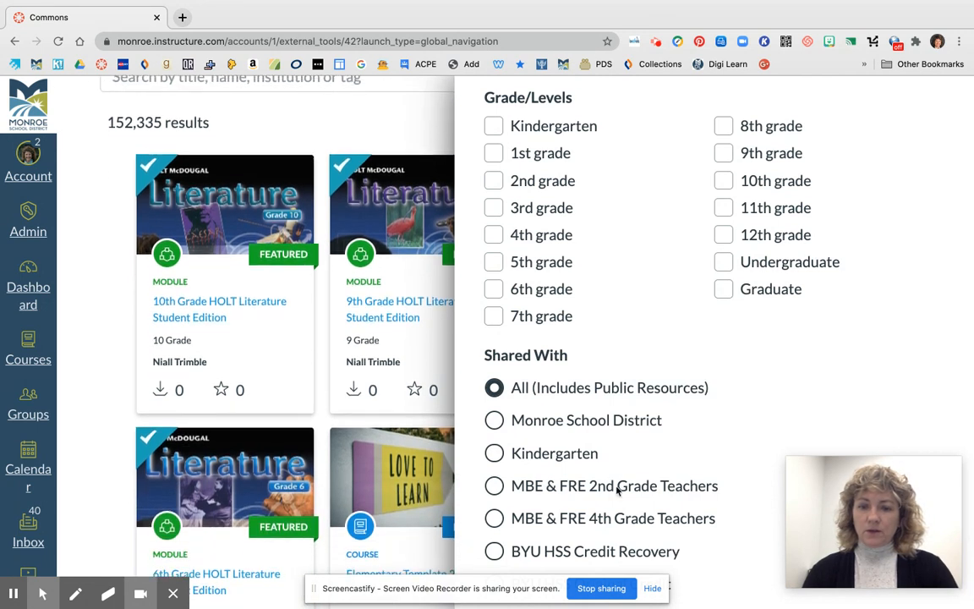
click(494, 422)
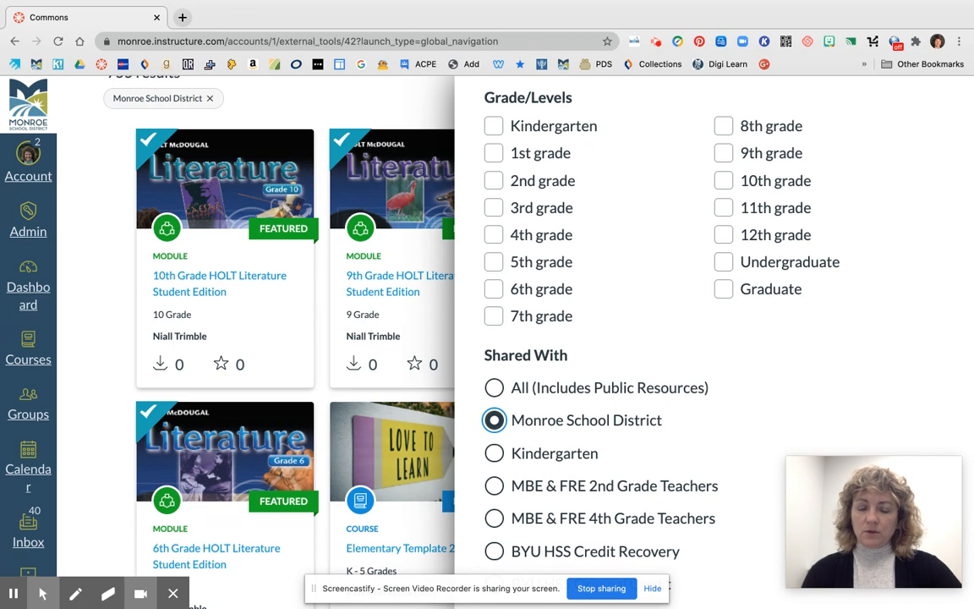
click(497, 455)
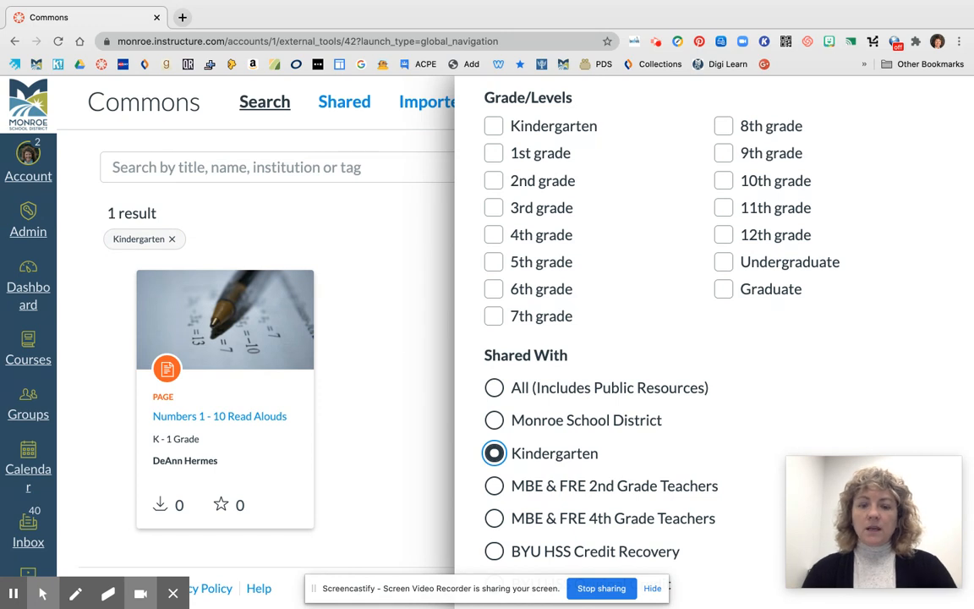
click(407, 342)
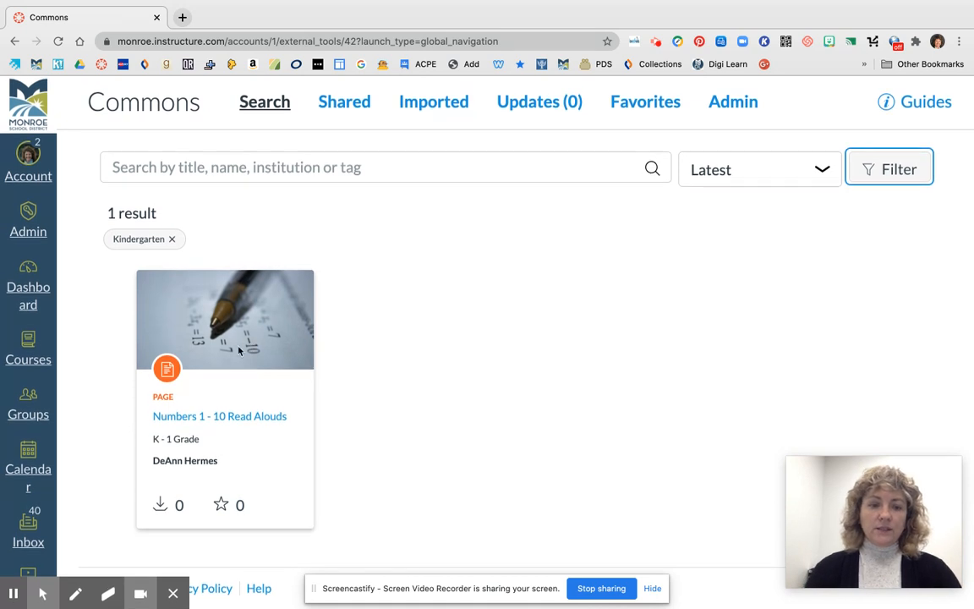
Step: Open the Numbers 1 - 10 Read Alouds resource and look through its page preview
click(232, 418)
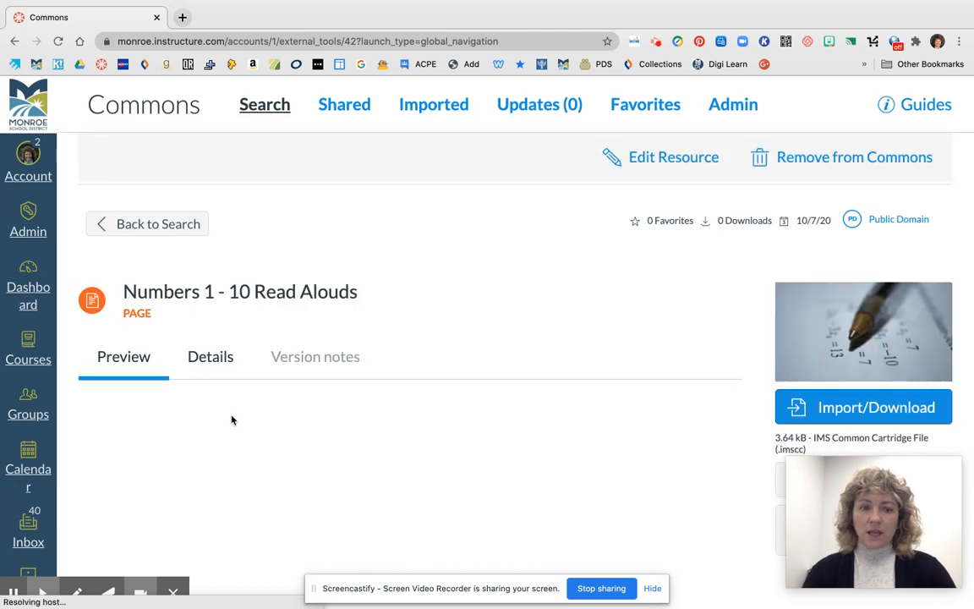
scroll(427, 404, down, 3)
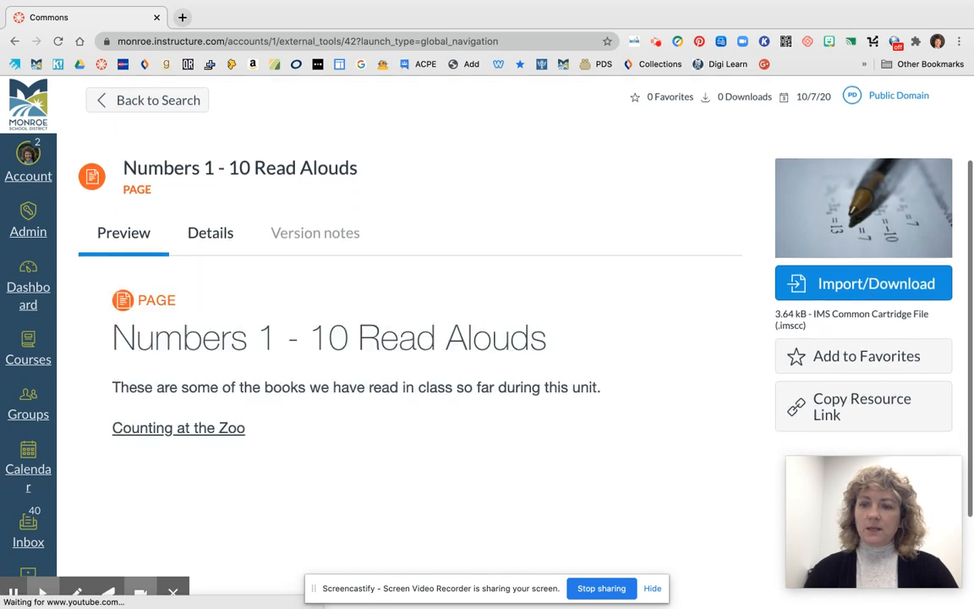
scroll(410, 423, down, 2)
scroll(411, 423, up, 1)
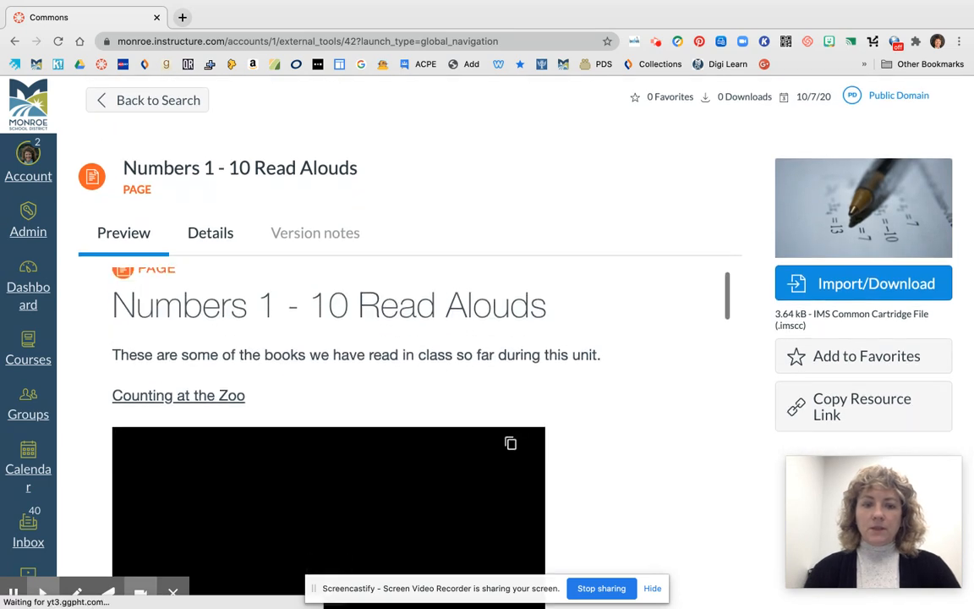
scroll(290, 398, down, 3)
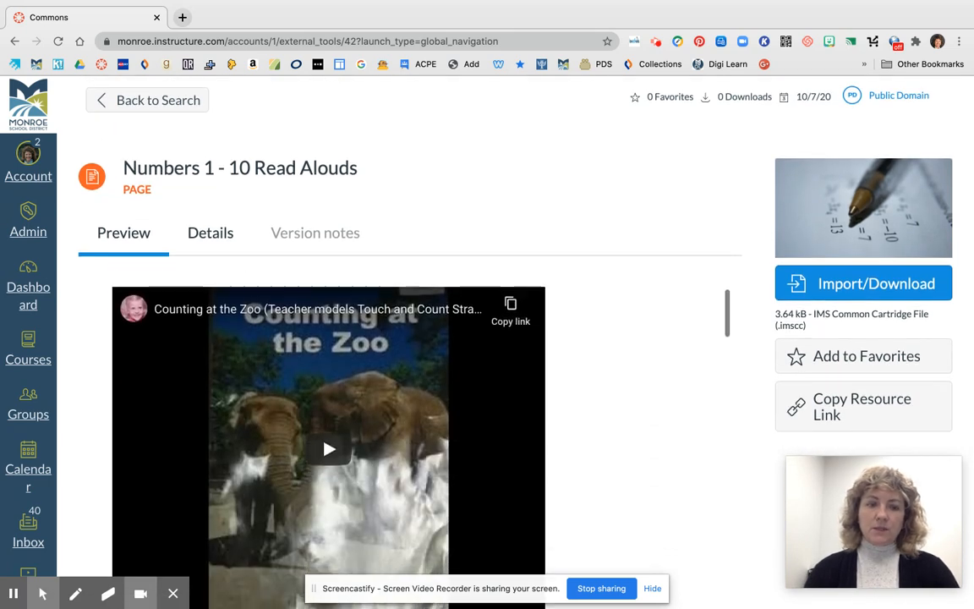
scroll(290, 398, down, 2)
scroll(290, 370, up, 3)
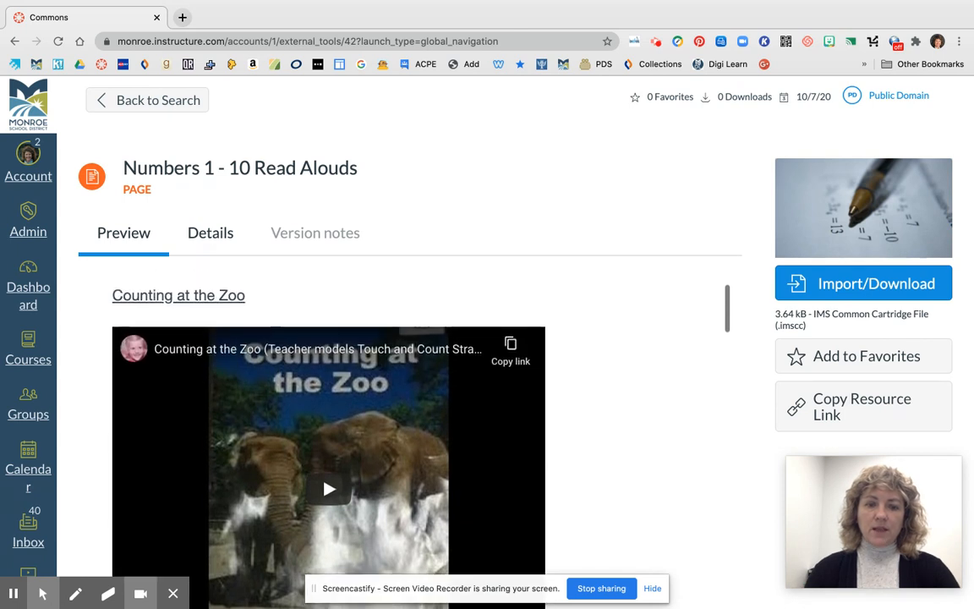
scroll(290, 430, up, 1)
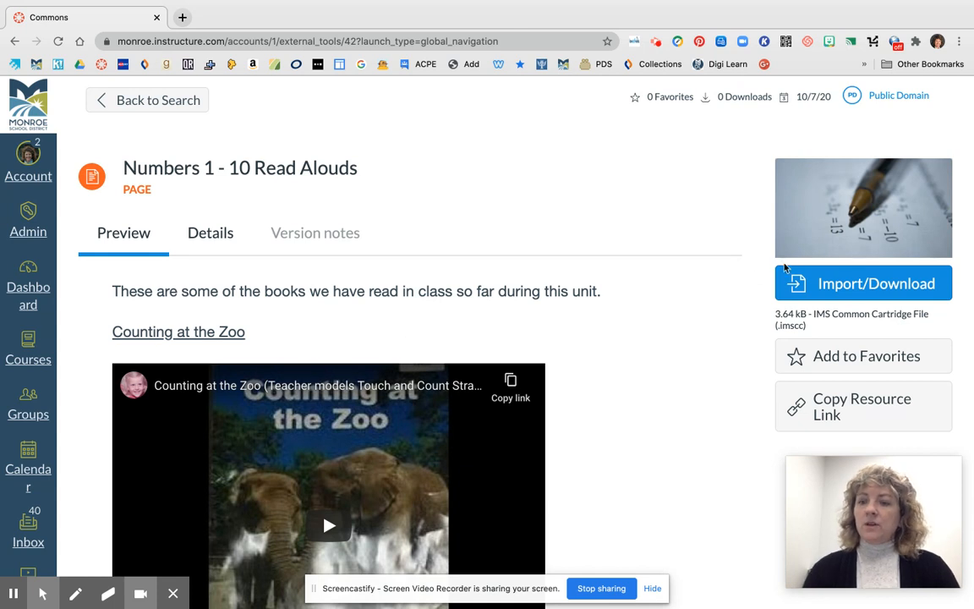
Step: Import the Numbers 1 - 10 Read Alouds page into the Using the Commons course, finding the course by searching for "using"
mouse_move(891, 247)
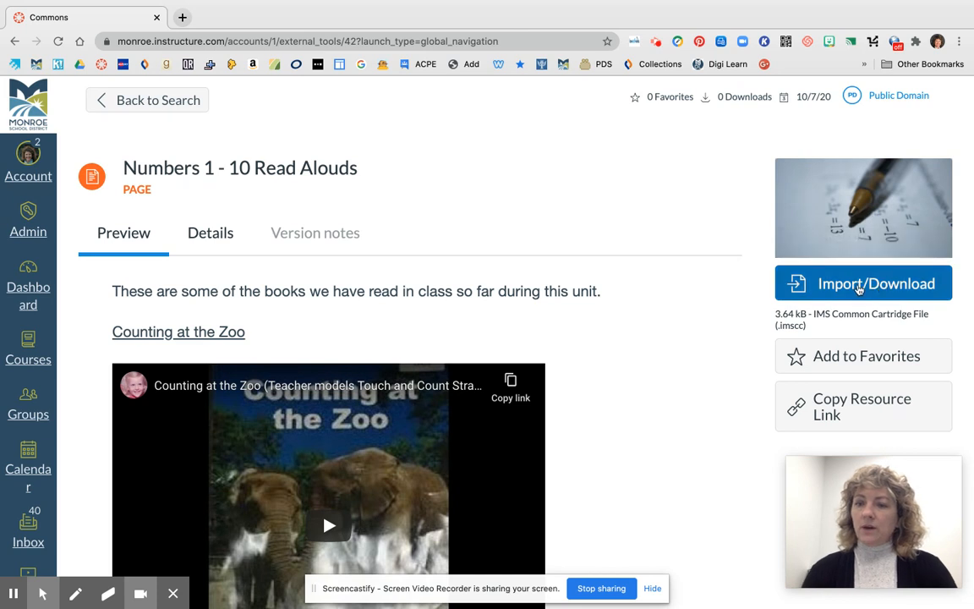
click(861, 290)
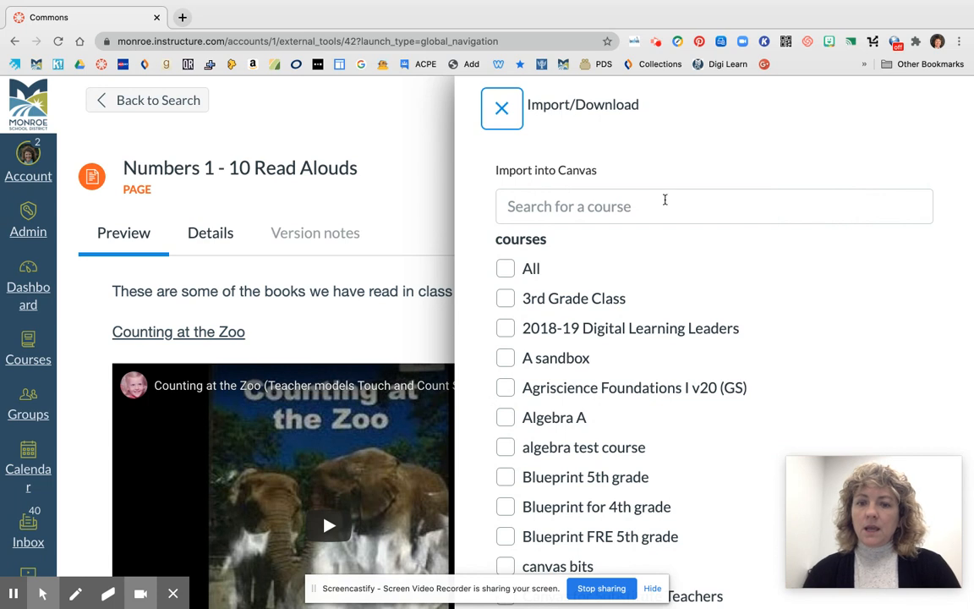
click(624, 209)
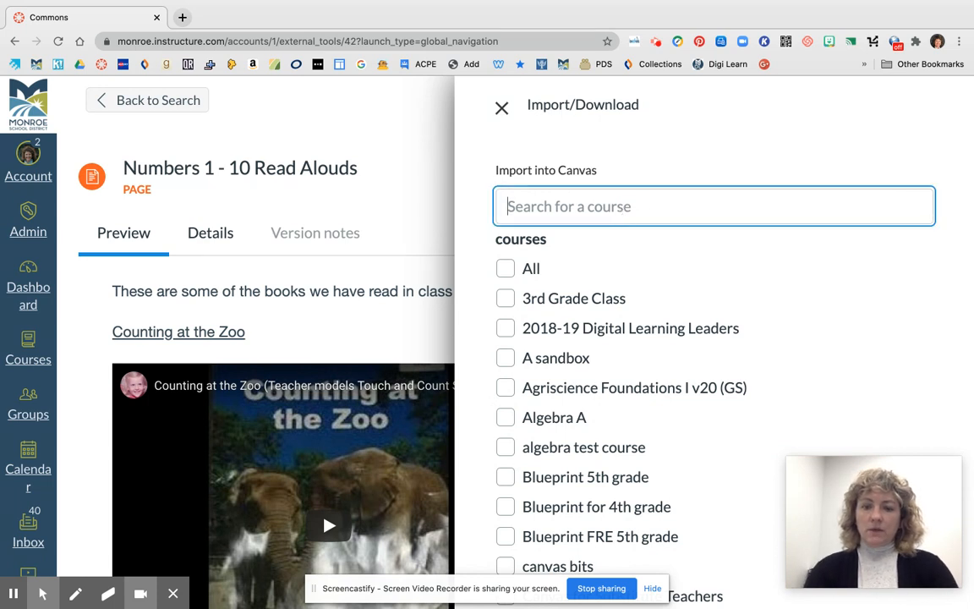
text(using)
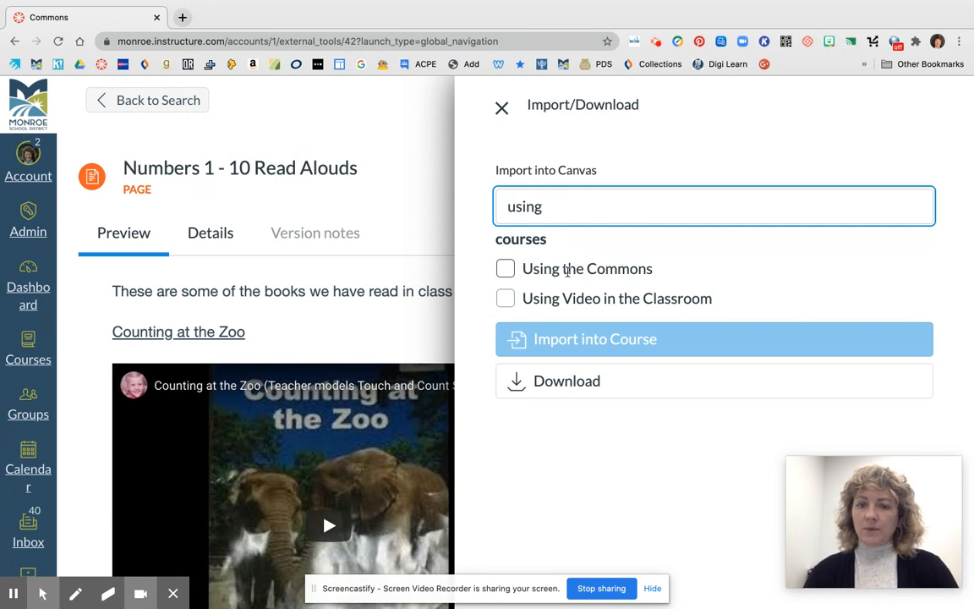
click(506, 269)
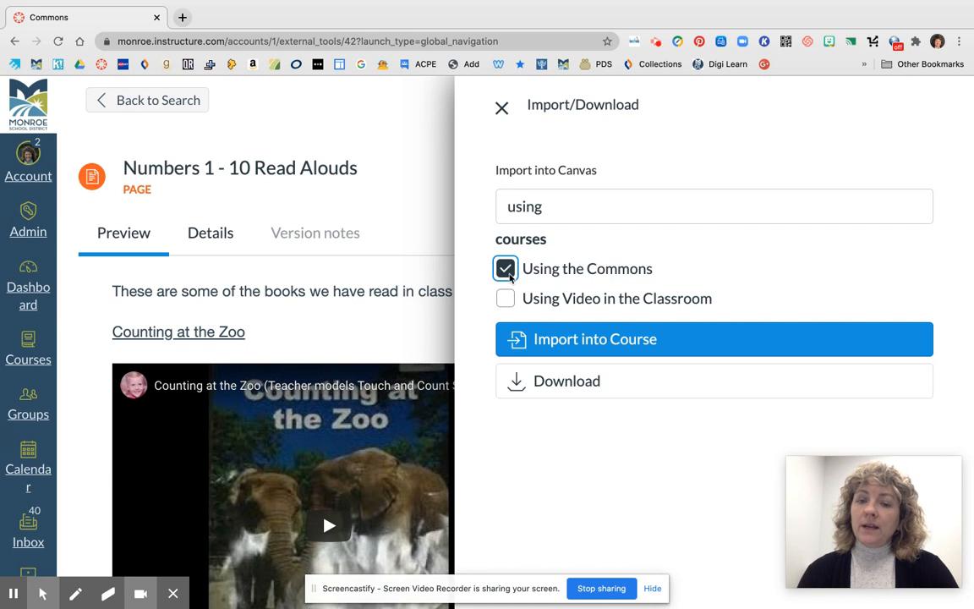
click(576, 332)
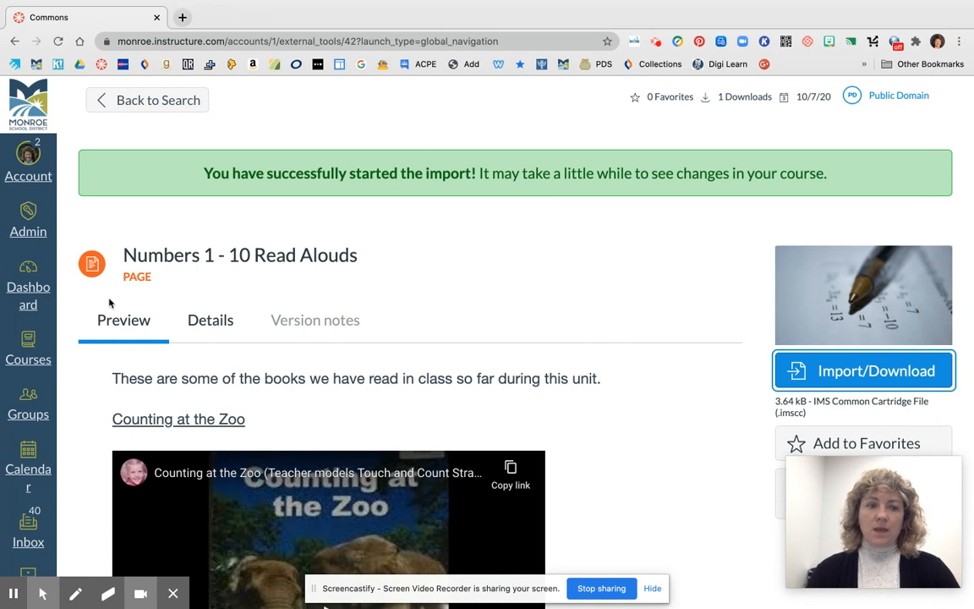
Step: Go to the Using the Commons course and open its list of pages
click(28, 287)
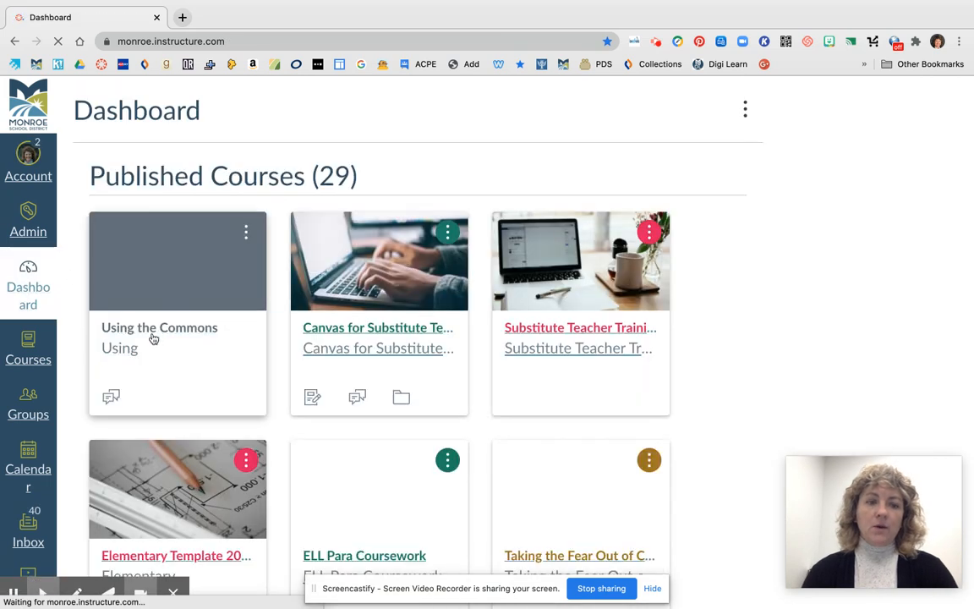
click(153, 331)
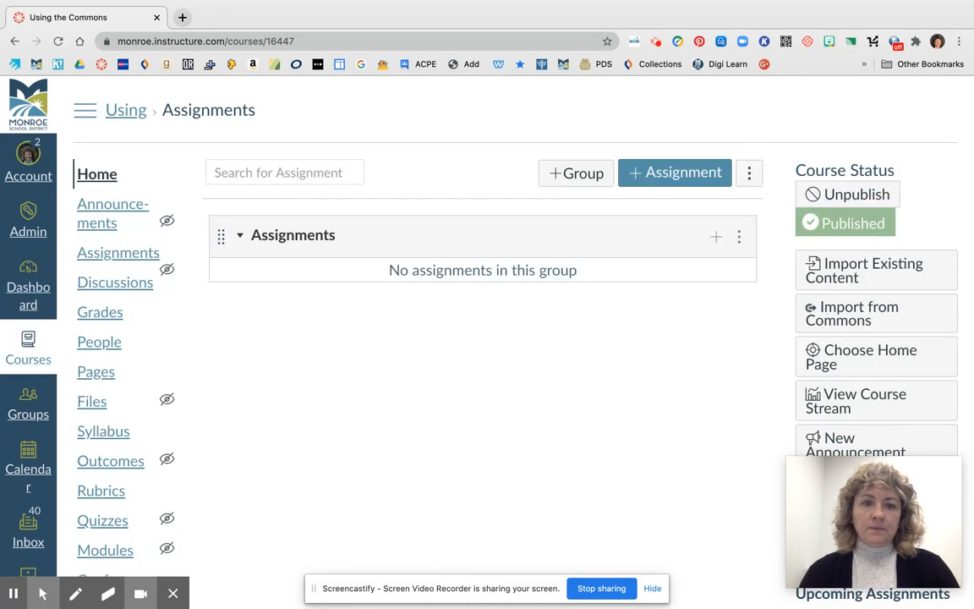
scroll(332, 405, down, 3)
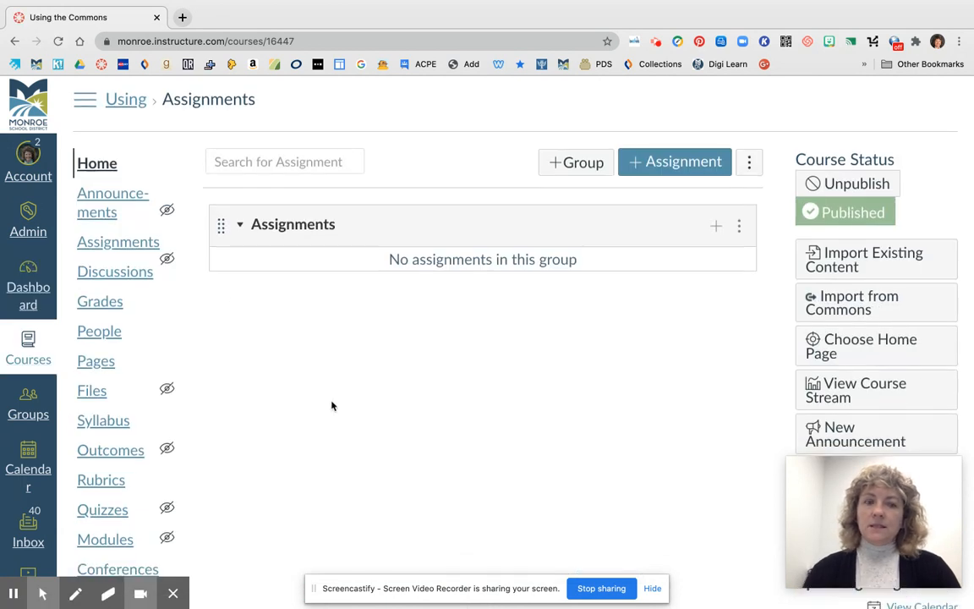
scroll(332, 404, down, 5)
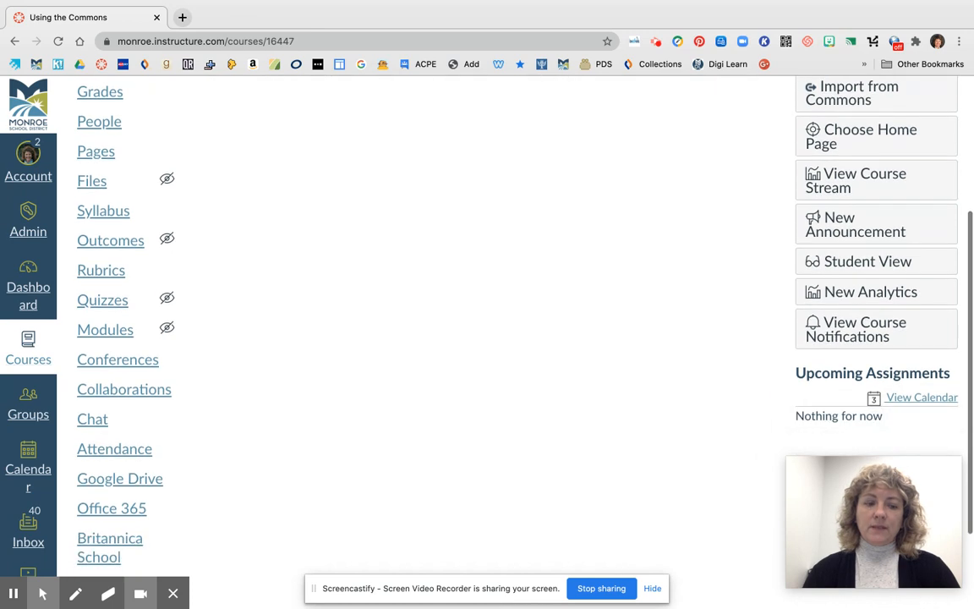
scroll(464, 300, down, 4)
scroll(464, 300, up, 4)
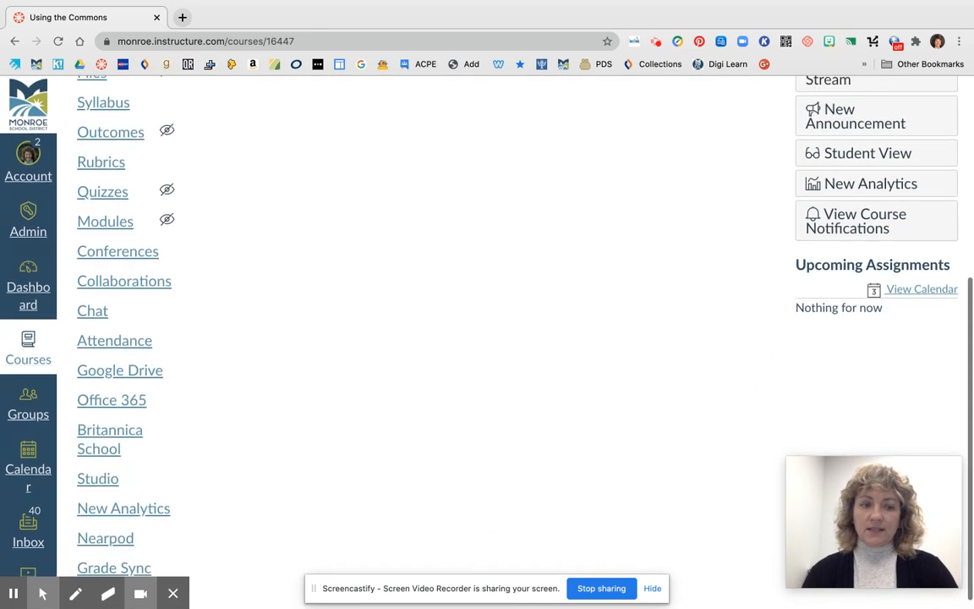
scroll(473, 294, down, 1)
scroll(473, 294, up, 2)
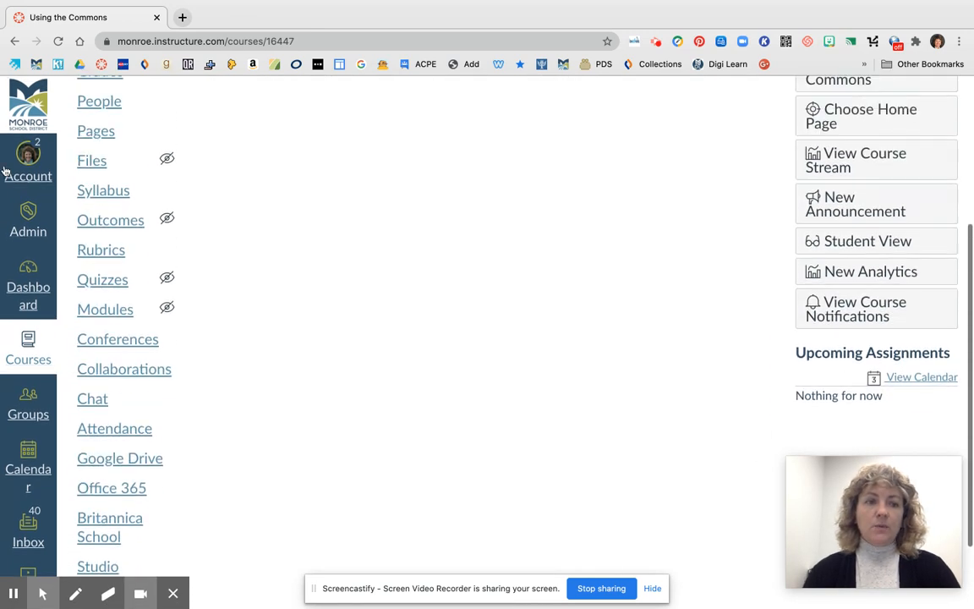
click(96, 134)
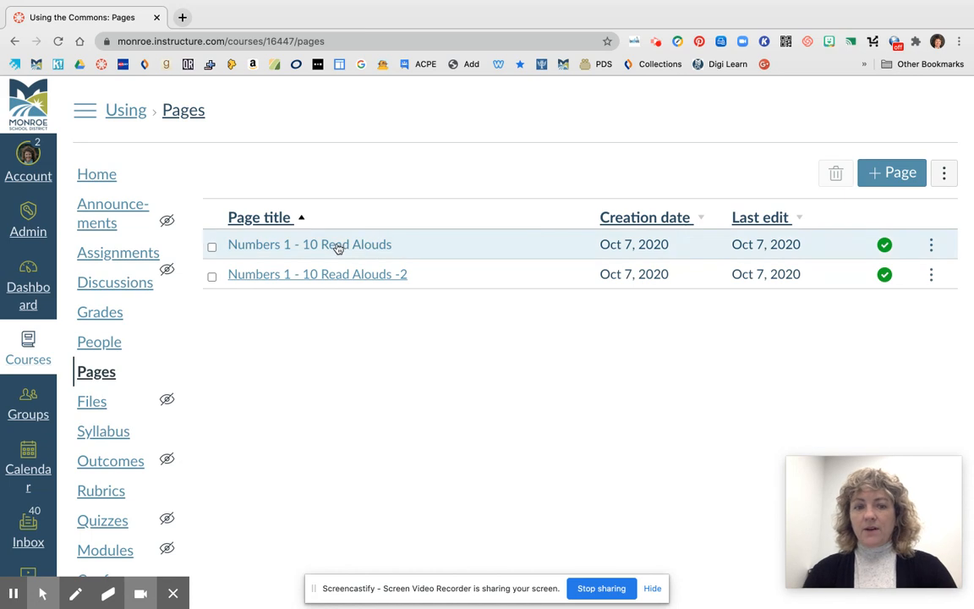
Step: Review the content of the Numbers 1 - 10 Read Alouds -2 page and return to the course's list of pages
click(384, 275)
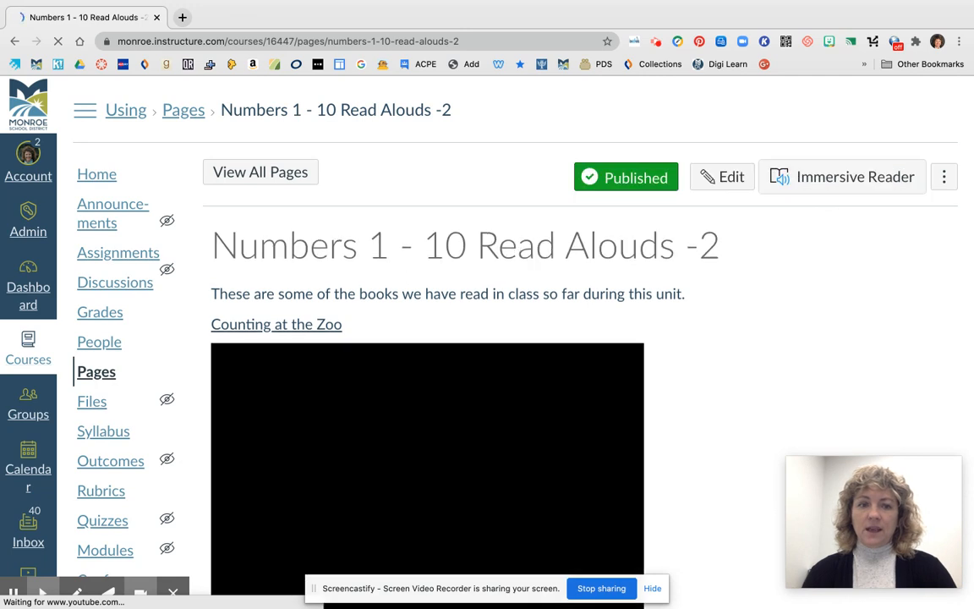
scroll(717, 350, down, 2)
scroll(379, 409, down, 3)
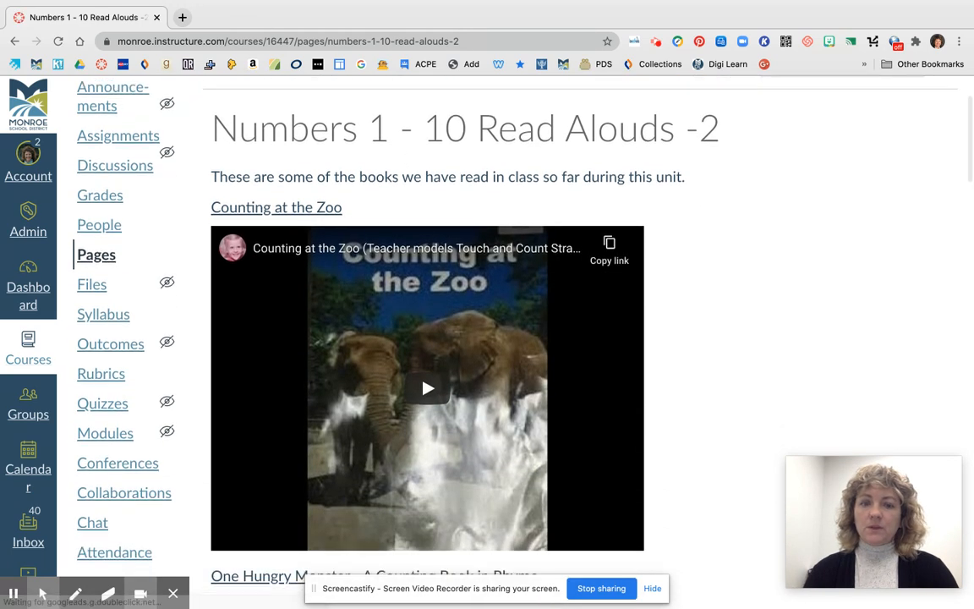
scroll(379, 441, up, 4)
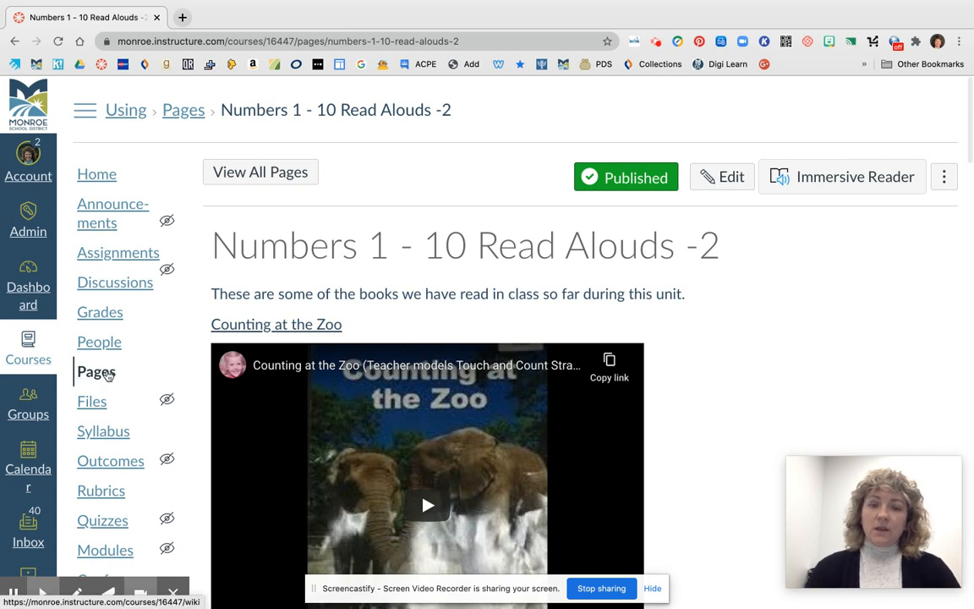
click(108, 373)
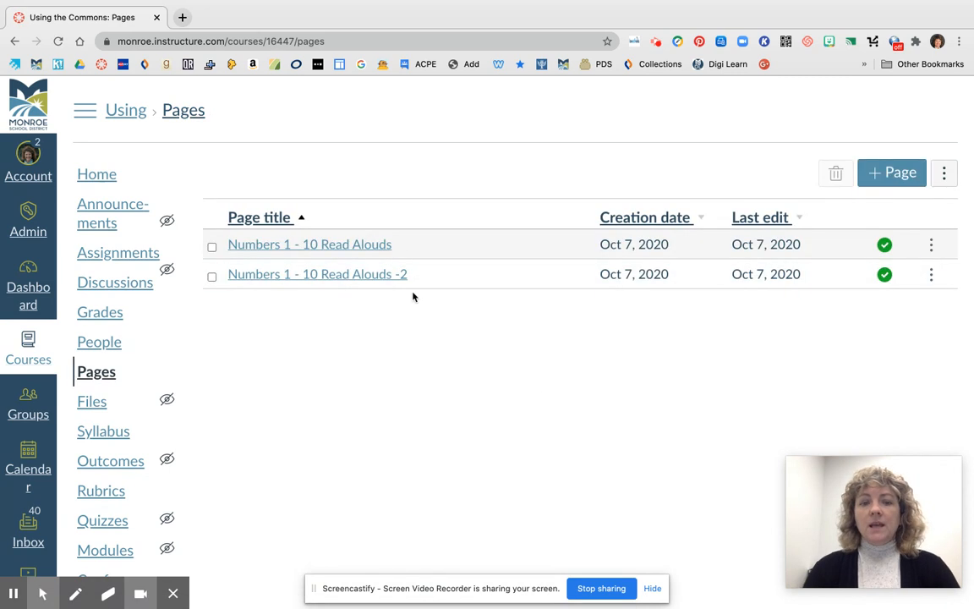
Step: Start sharing the Numbers 1 - 10 Read Alouds -2 page to Commons from the course's page list
click(932, 274)
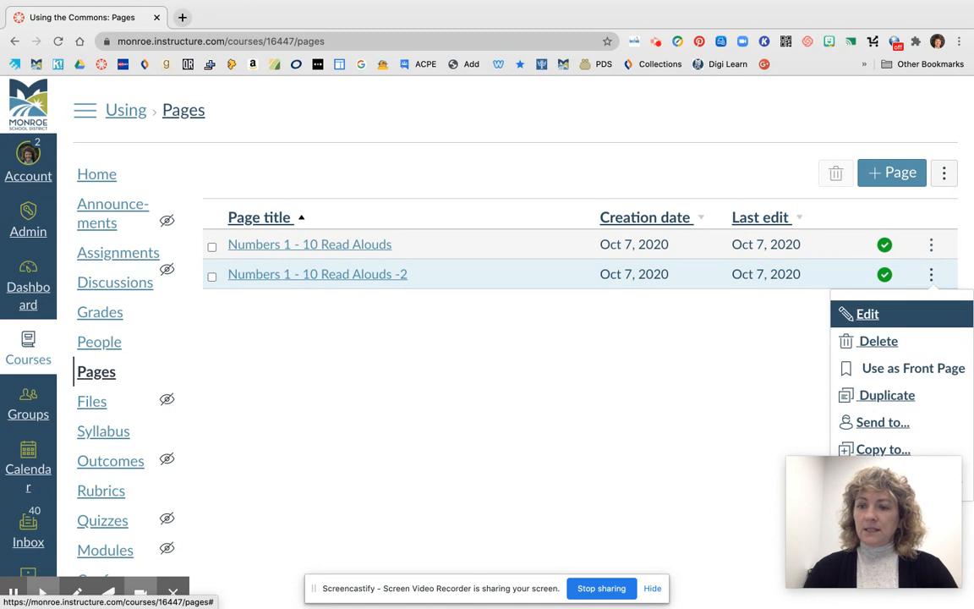
mouse_move(796, 537)
drag(804, 534, 668, 534)
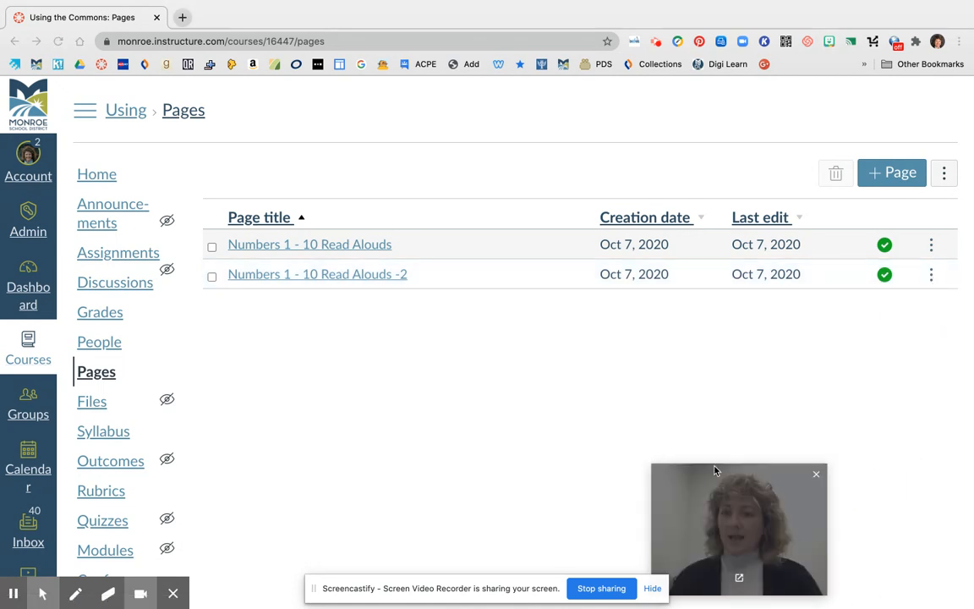
click(931, 275)
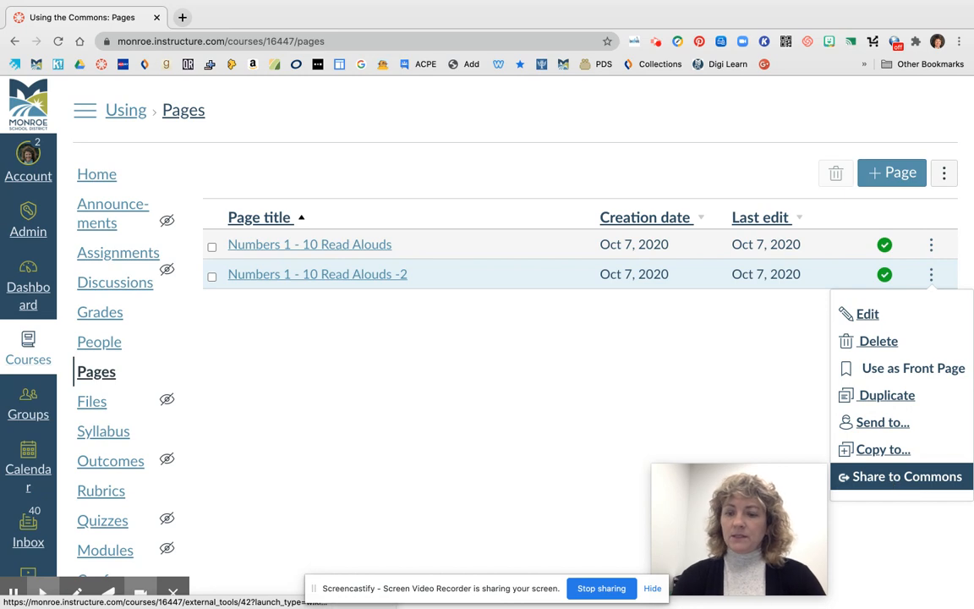
click(891, 478)
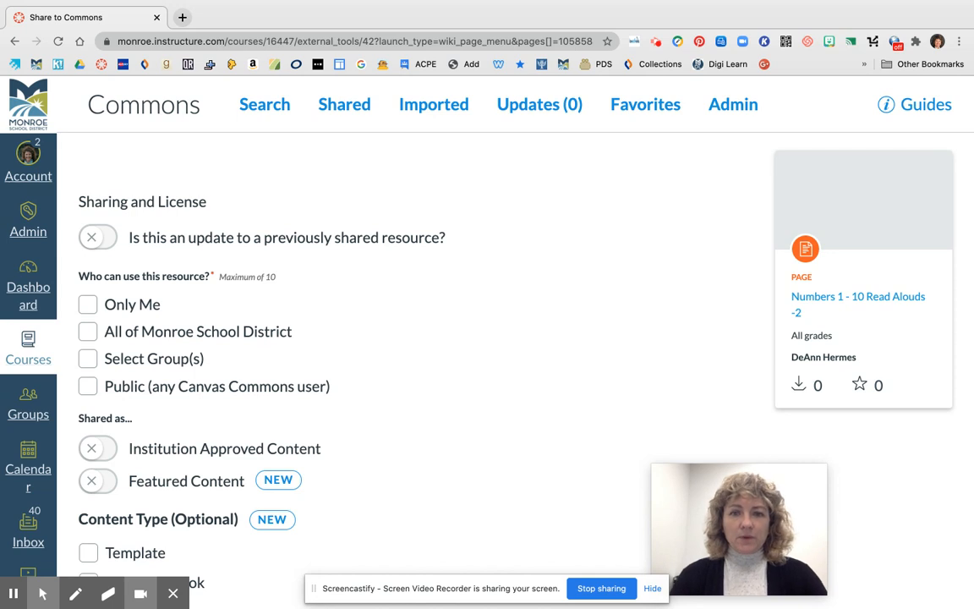
Step: Limit who can use the resource to the Kindergarten group, leaving the public option unselected
scroll(465, 338, down, 2)
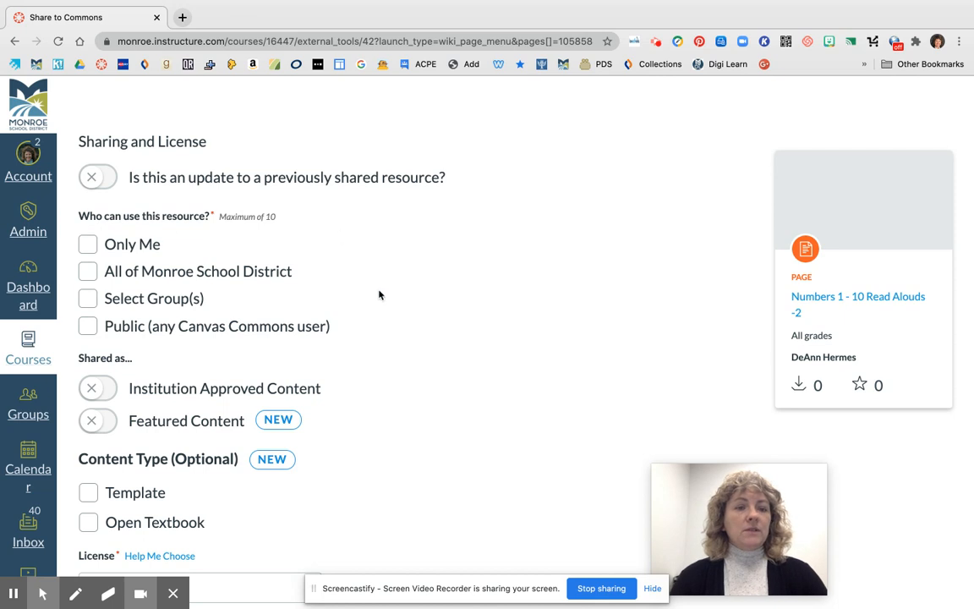
scroll(378, 294, down, 1)
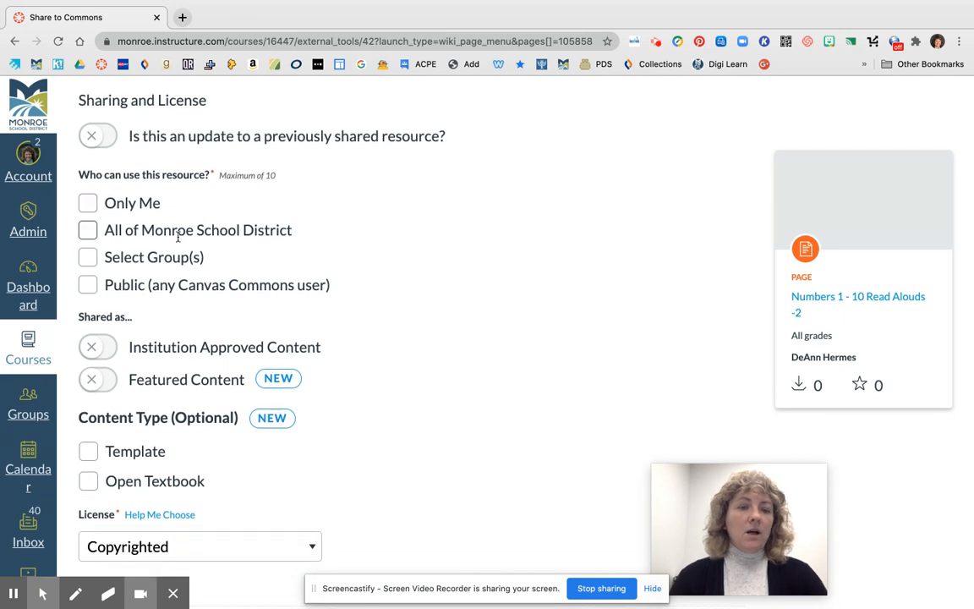
click(88, 258)
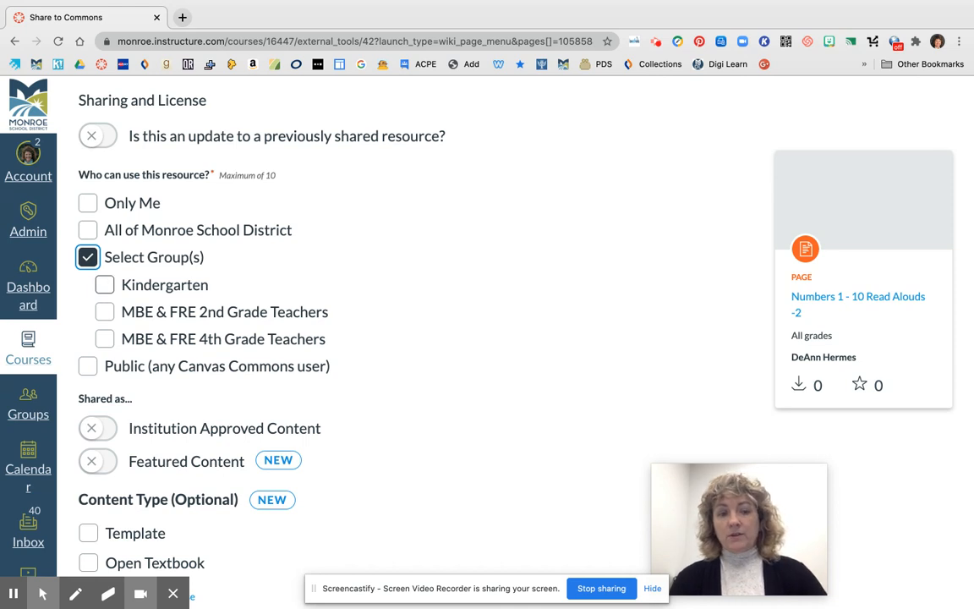
click(105, 285)
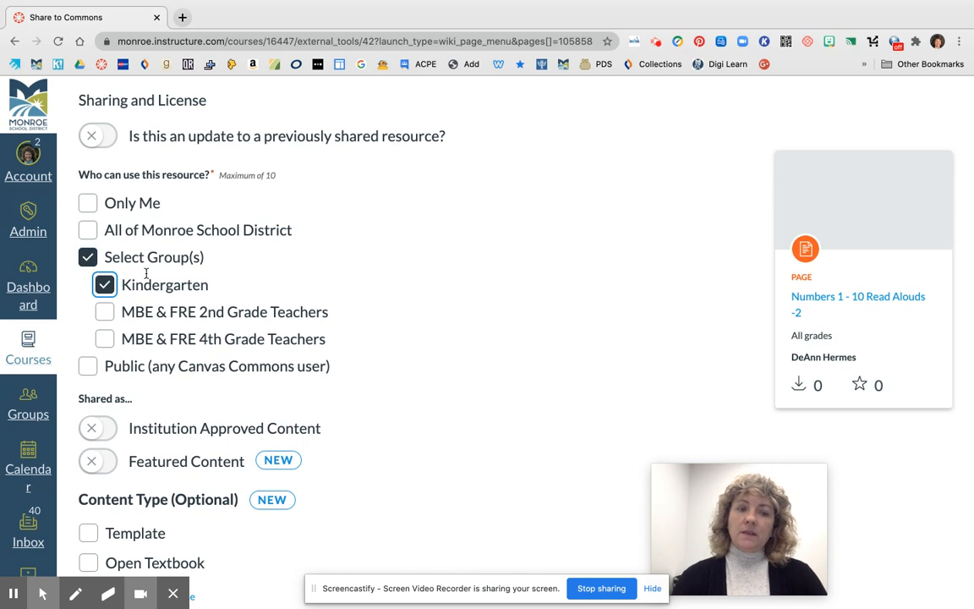
scroll(508, 339, down, 3)
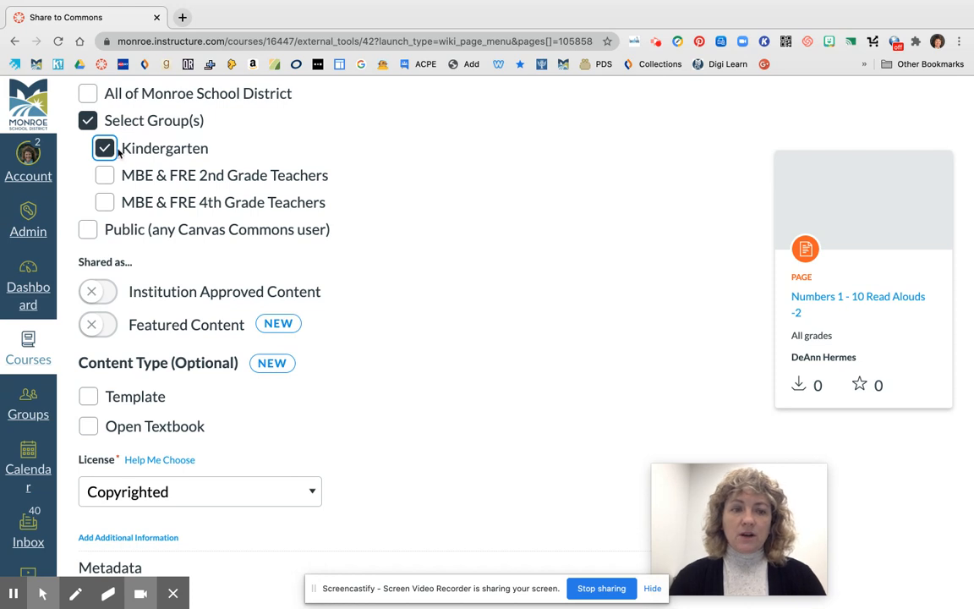
scroll(380, 278, up, 1)
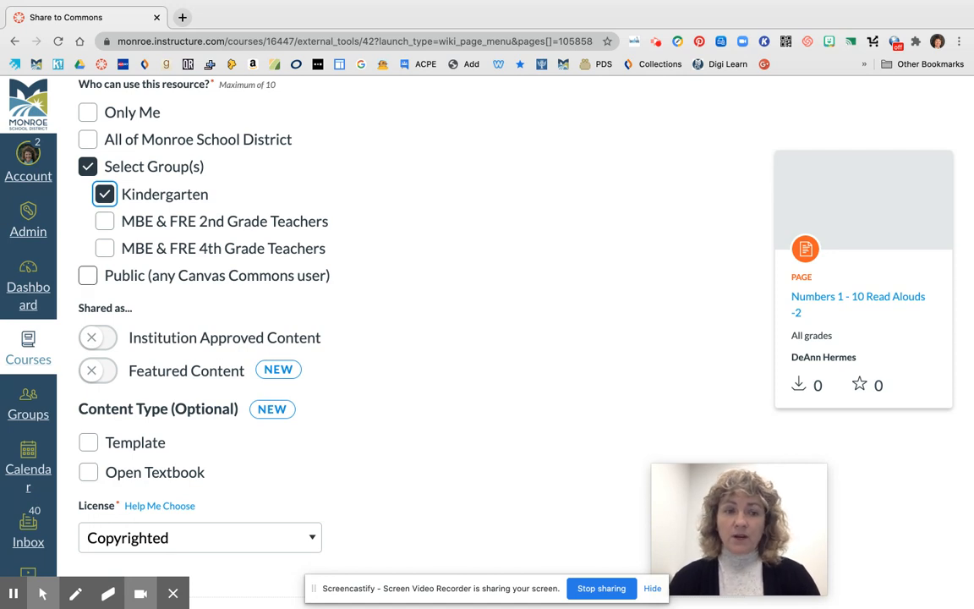
click(85, 278)
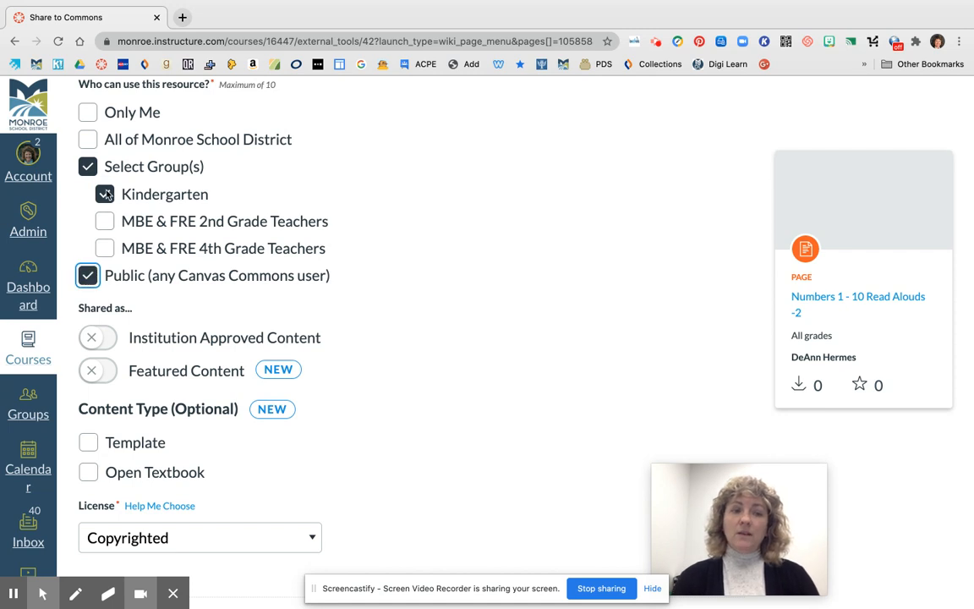
click(89, 279)
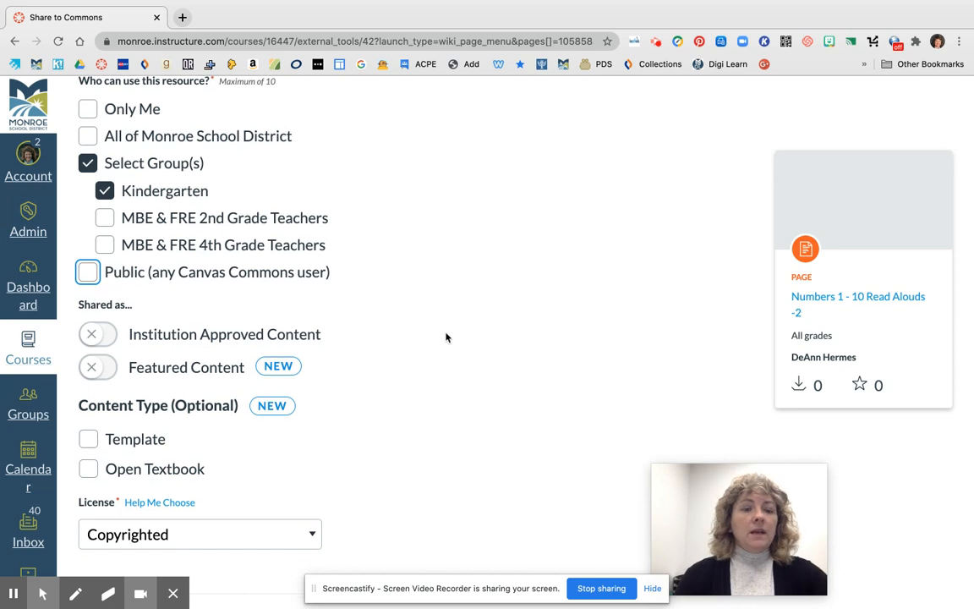
Step: Set the shared resource's license to Public Domain
scroll(448, 337, down, 2)
scroll(250, 169, down, 2)
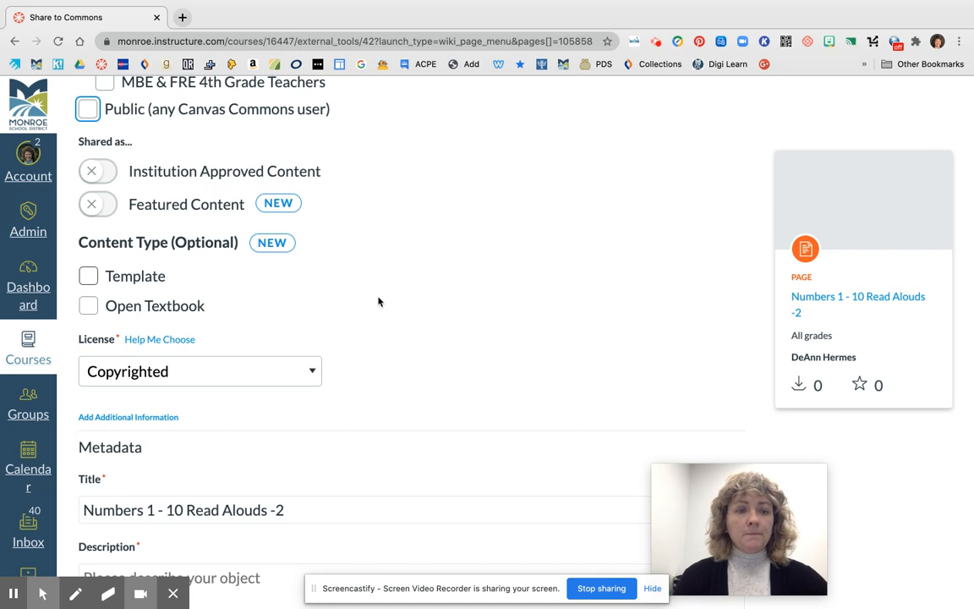
scroll(393, 326, down, 2)
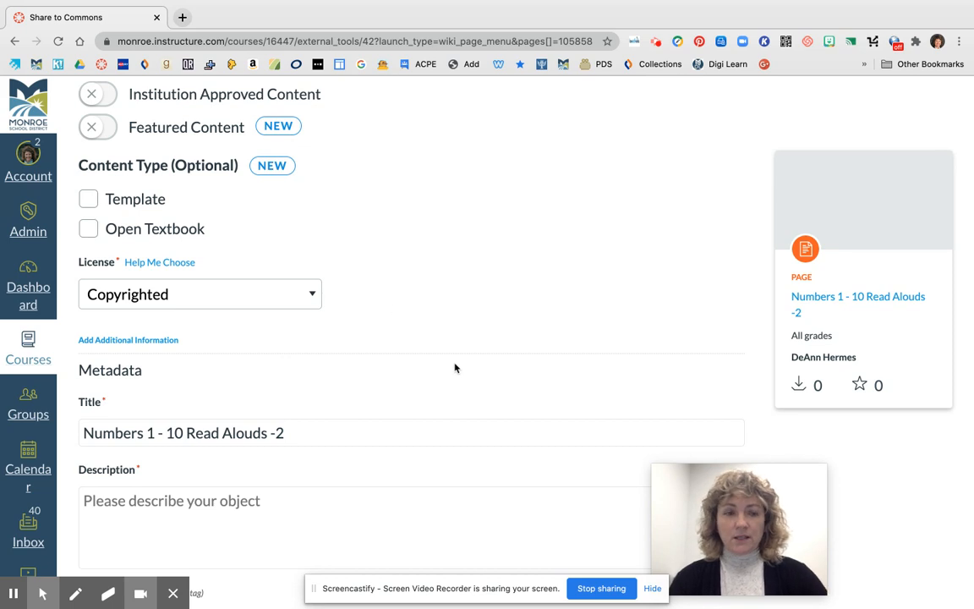
scroll(454, 365, down, 1)
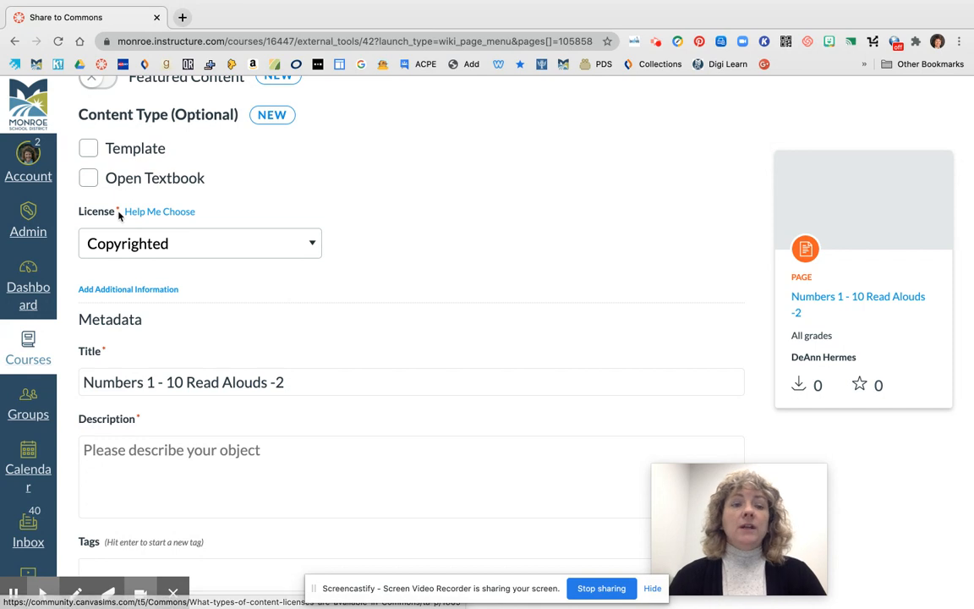
click(194, 246)
key(Down)
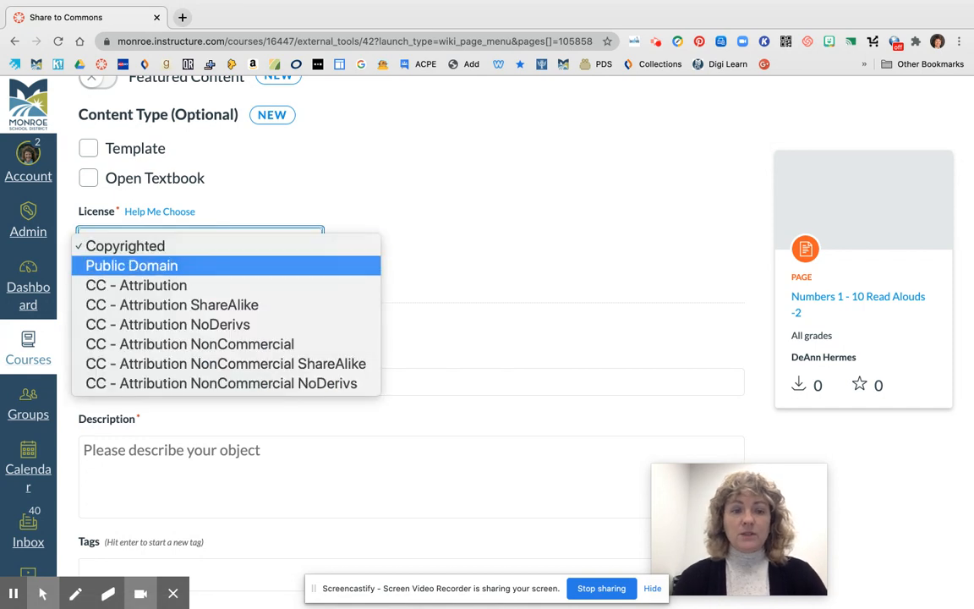
key(Return)
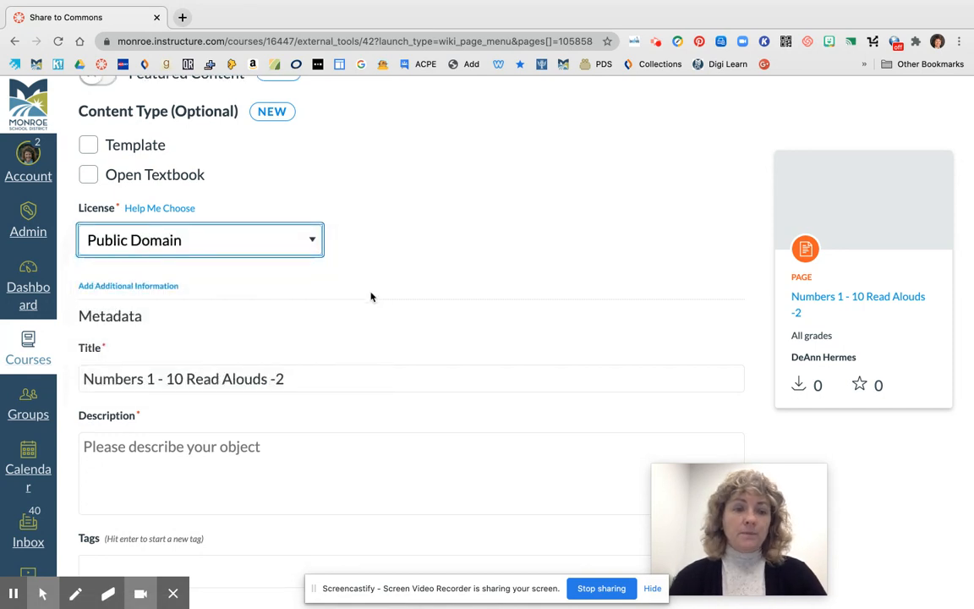
Step: Add the prefix "Math:" to the beginning of the resource's title
scroll(371, 293, down, 2)
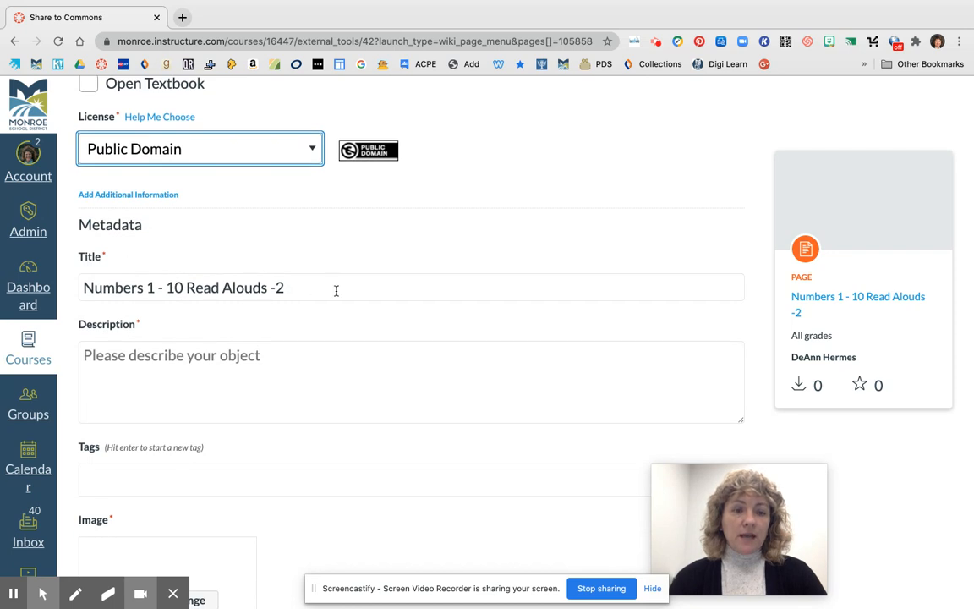
click(311, 283)
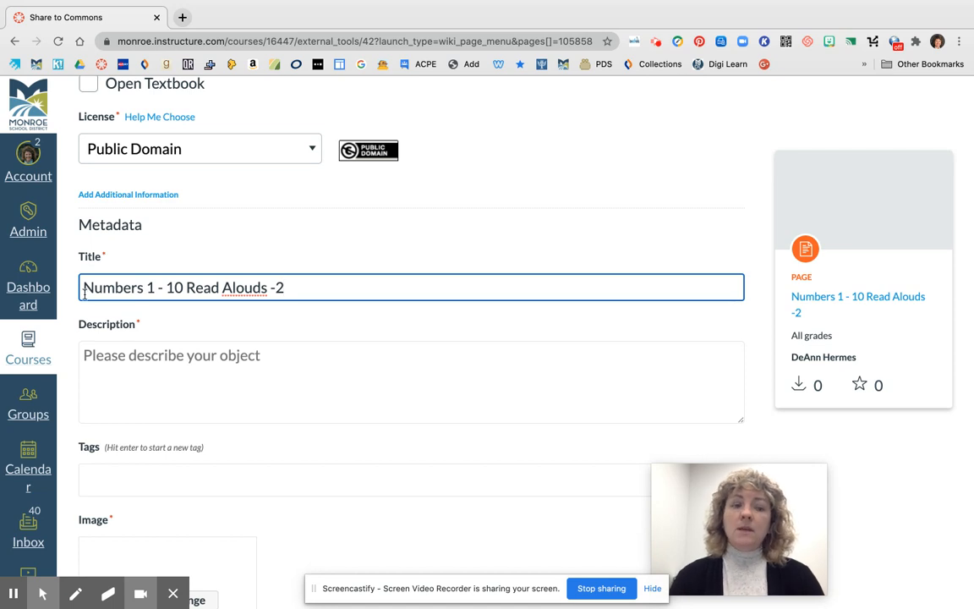
text(Math:)
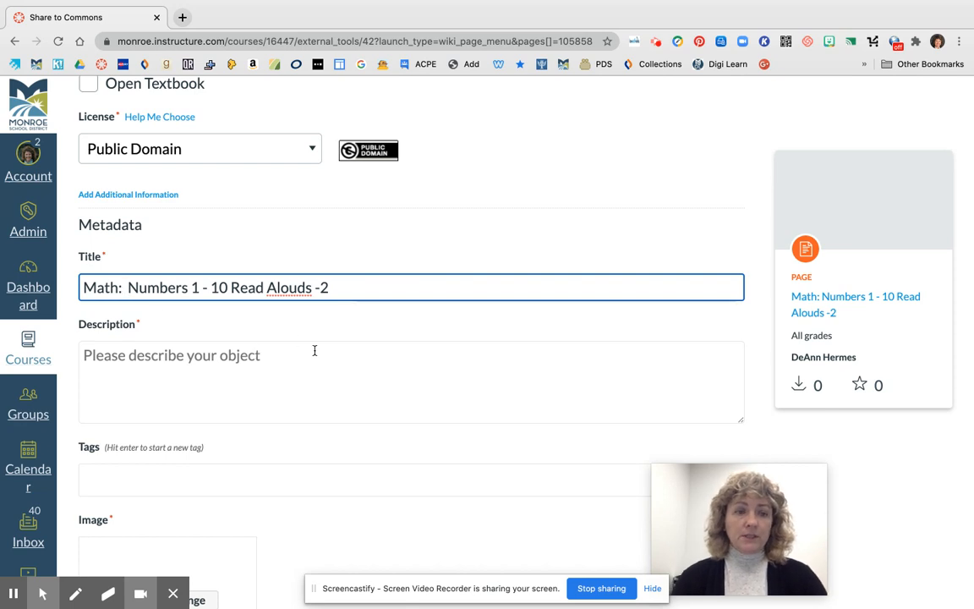
Step: Enter "read-a-loud" as the resource's description
scroll(316, 350, down, 1)
click(173, 312)
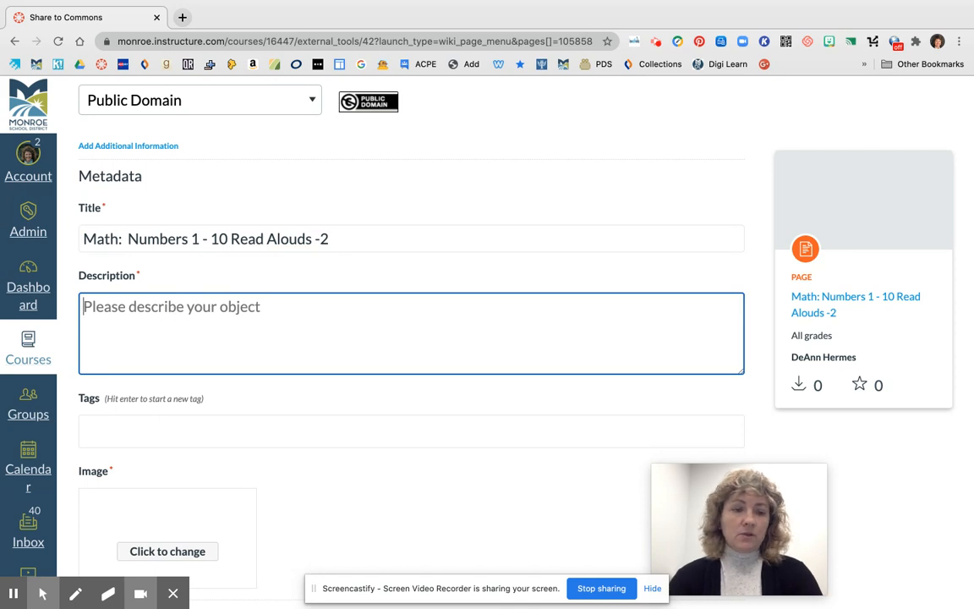
text(read)
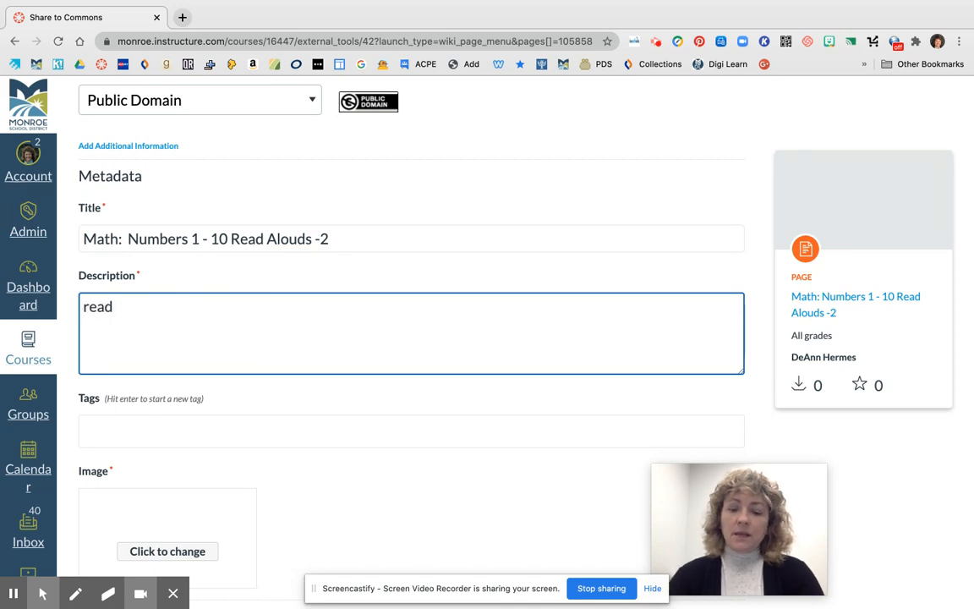
text(-a)
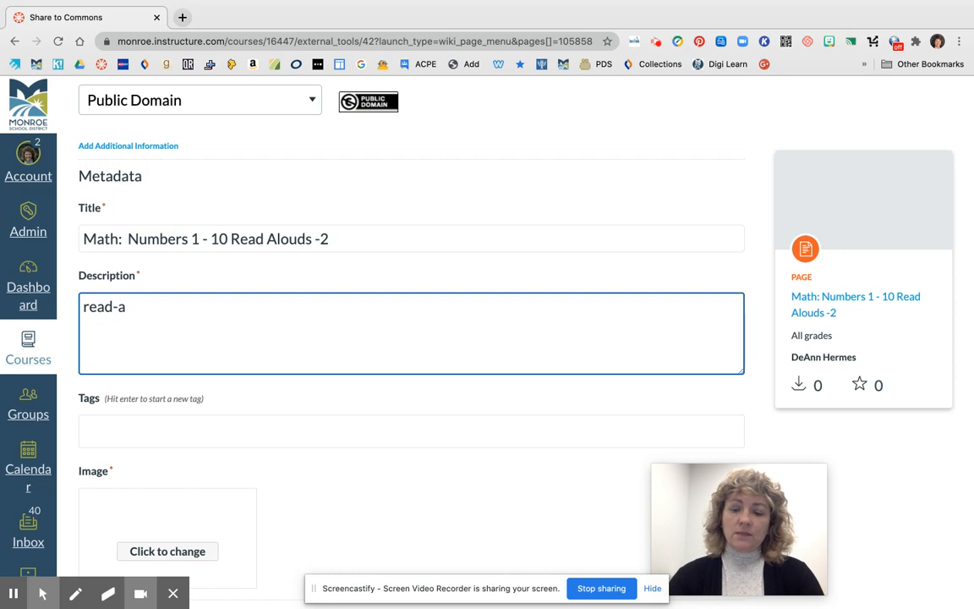
text(-loud)
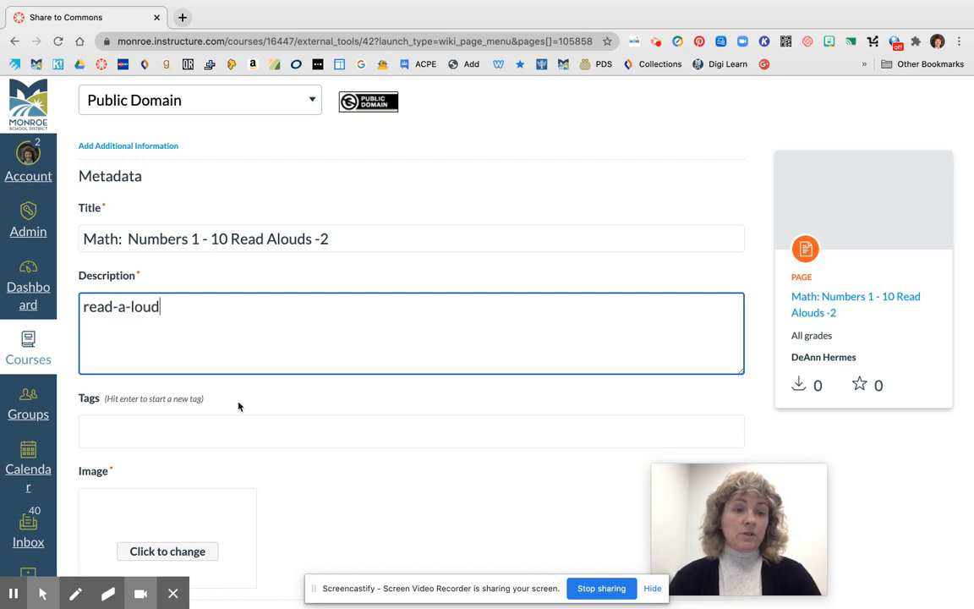
click(245, 410)
Step: Enter "Math Kindergarten reads" as the resource's tags
scroll(256, 398, down, 3)
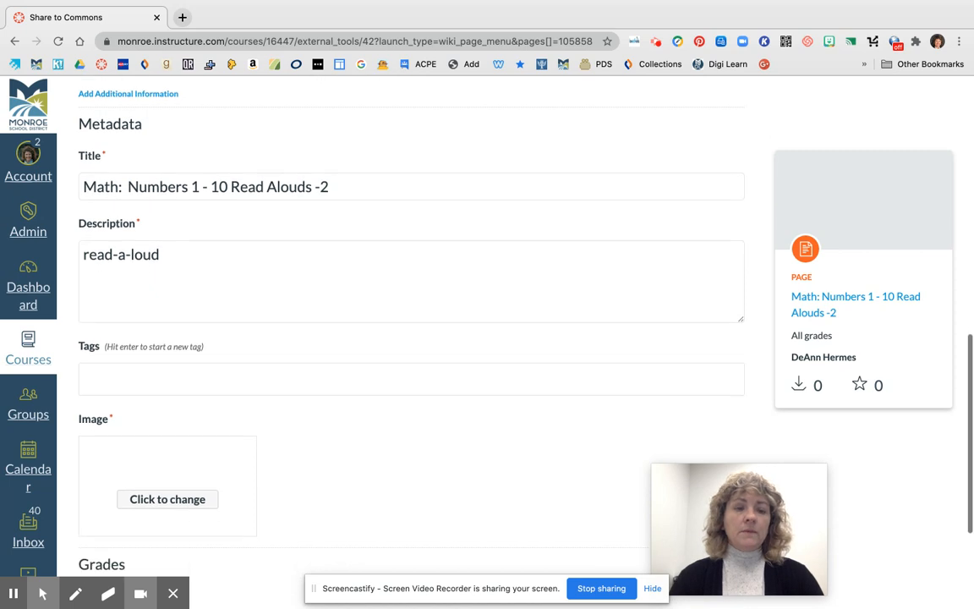
scroll(153, 366, down, 1)
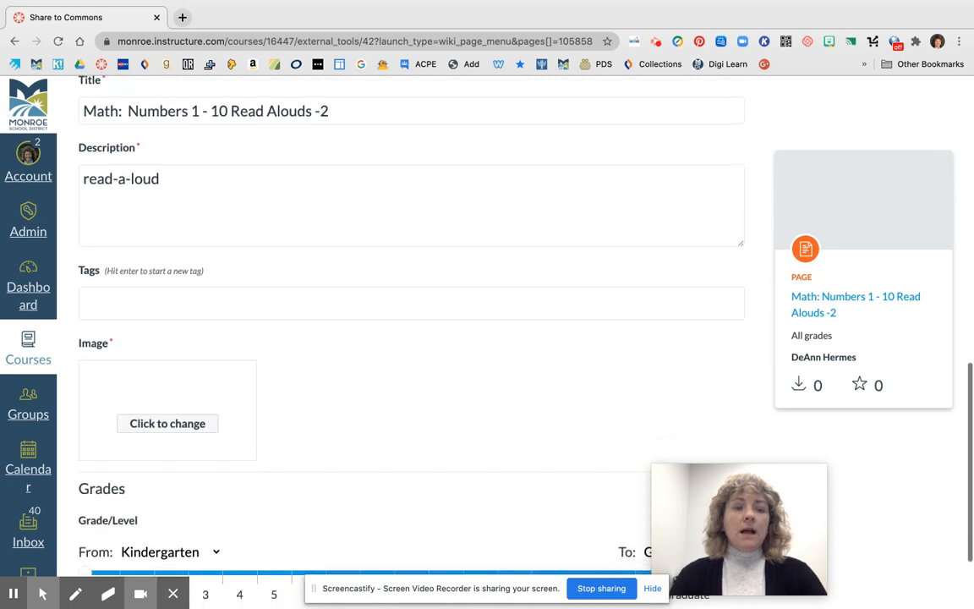
click(120, 292)
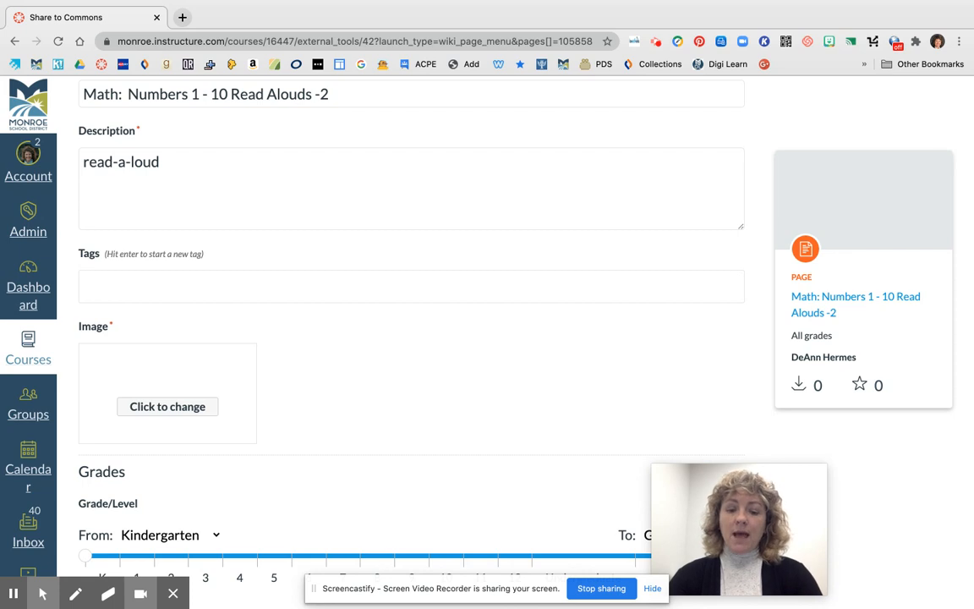
text(Math)
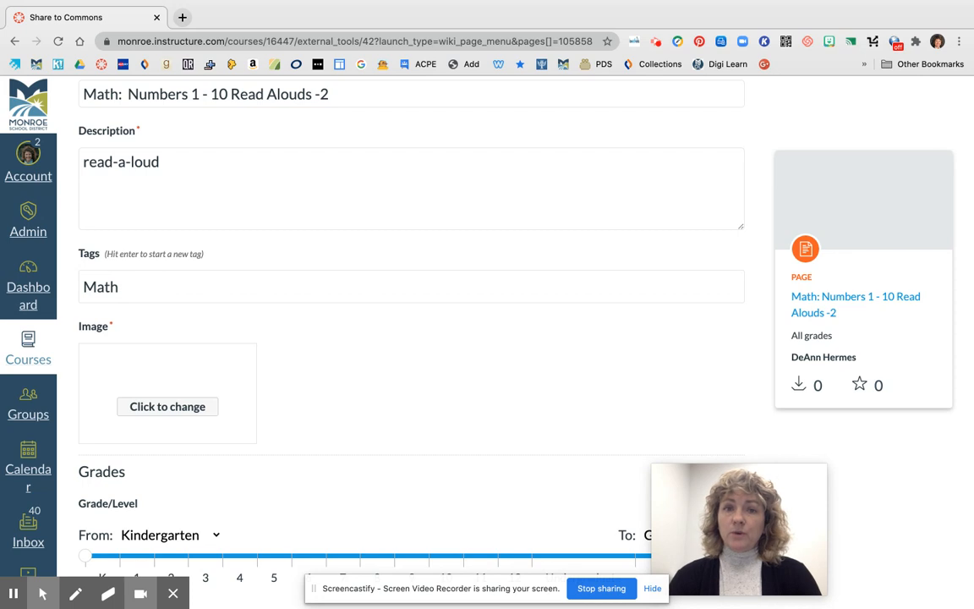
text(Kind)
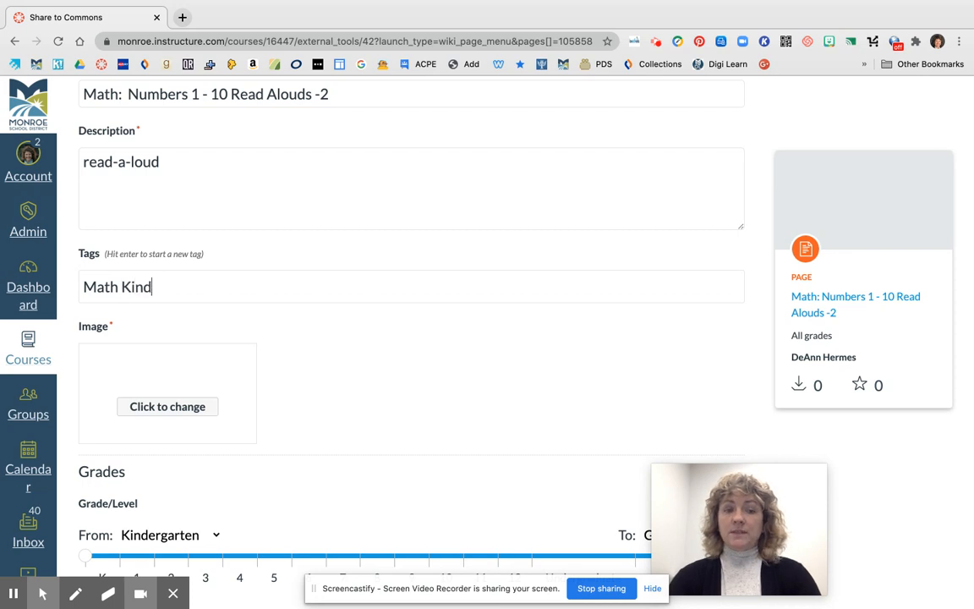
text(ergarten)
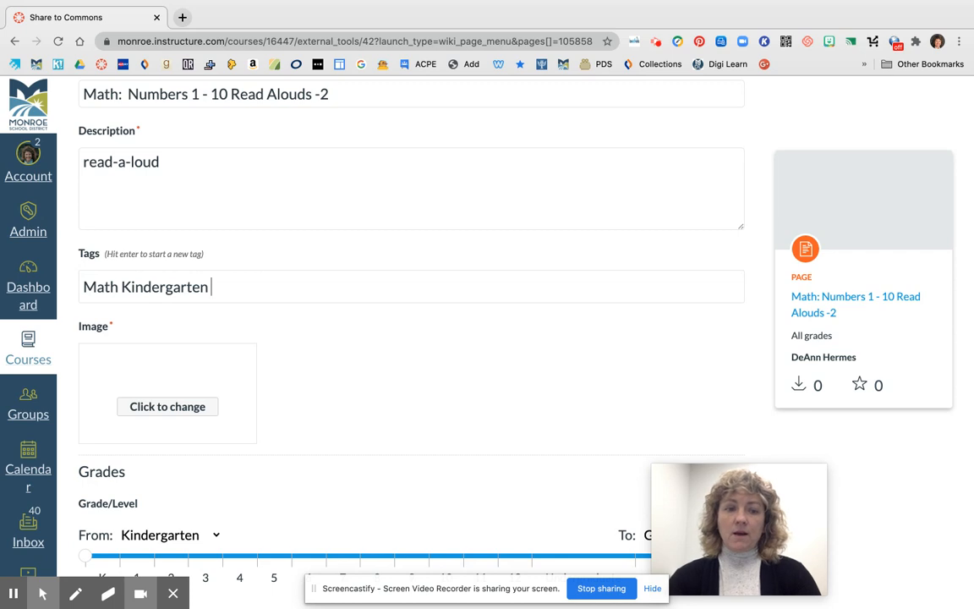
text(books)
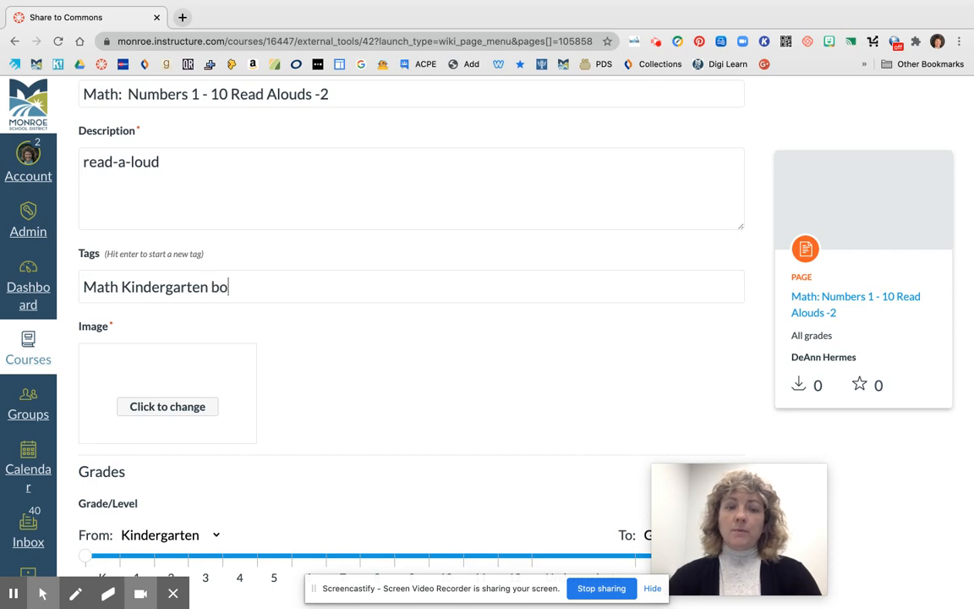
key(BackSpace)
key(BackSpace)
key(BackSpace)
key(BackSpace)
key(BackSpace)
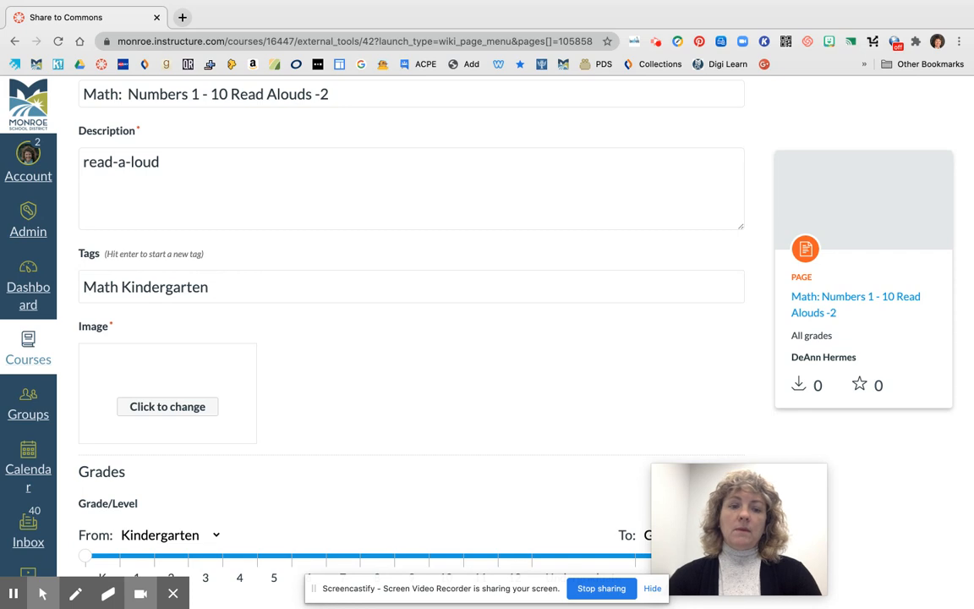
text(reads)
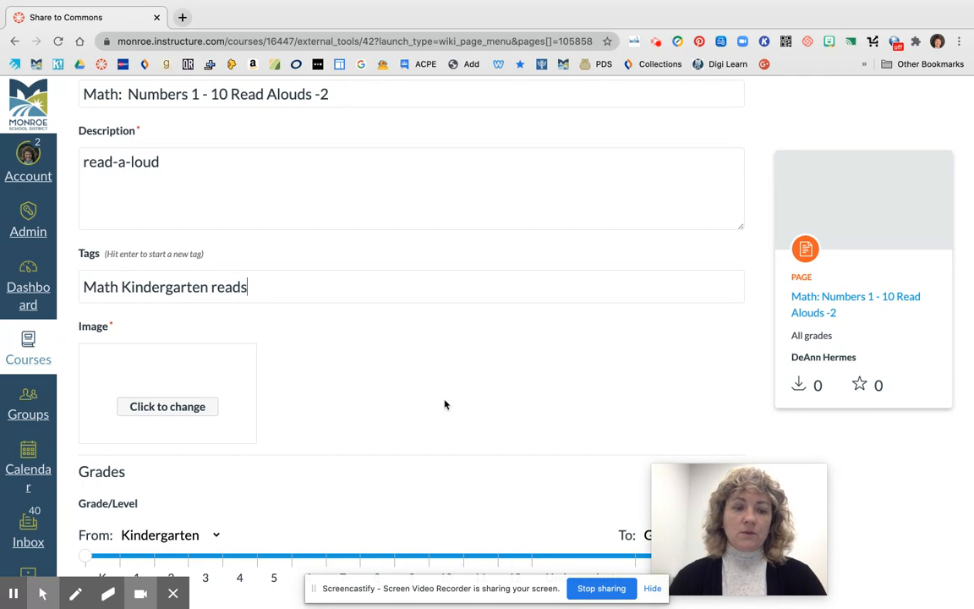
Step: Choose the Unsplash photo of a pencil jar on stacked books as the resource's image
scroll(446, 405, down, 1)
click(199, 366)
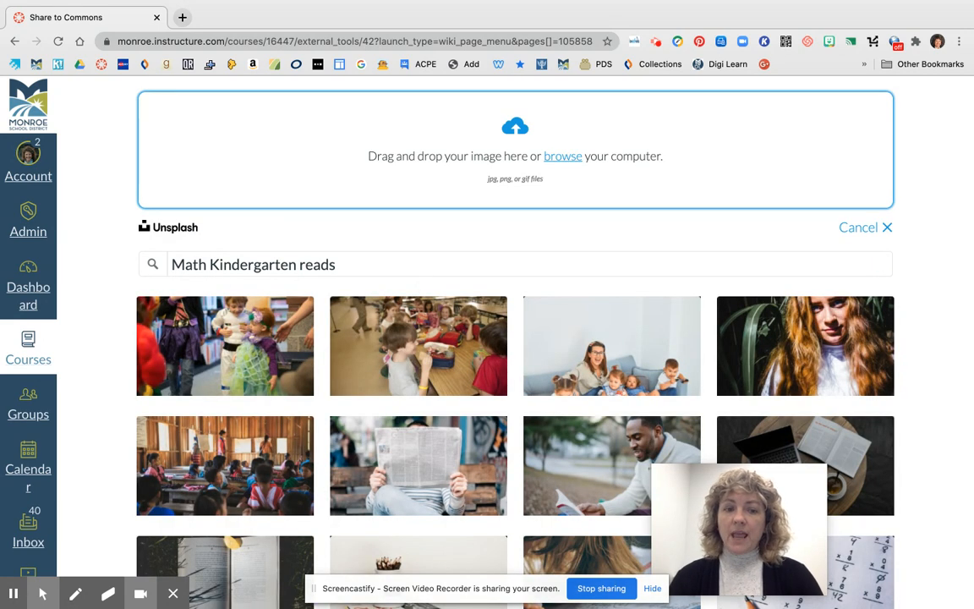
scroll(478, 407, down, 3)
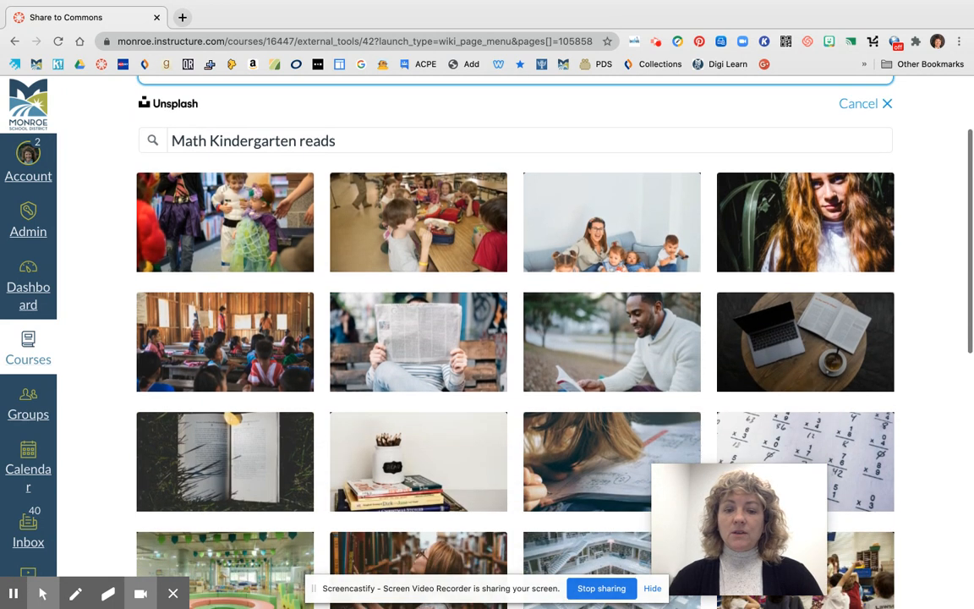
scroll(418, 457, down, 6)
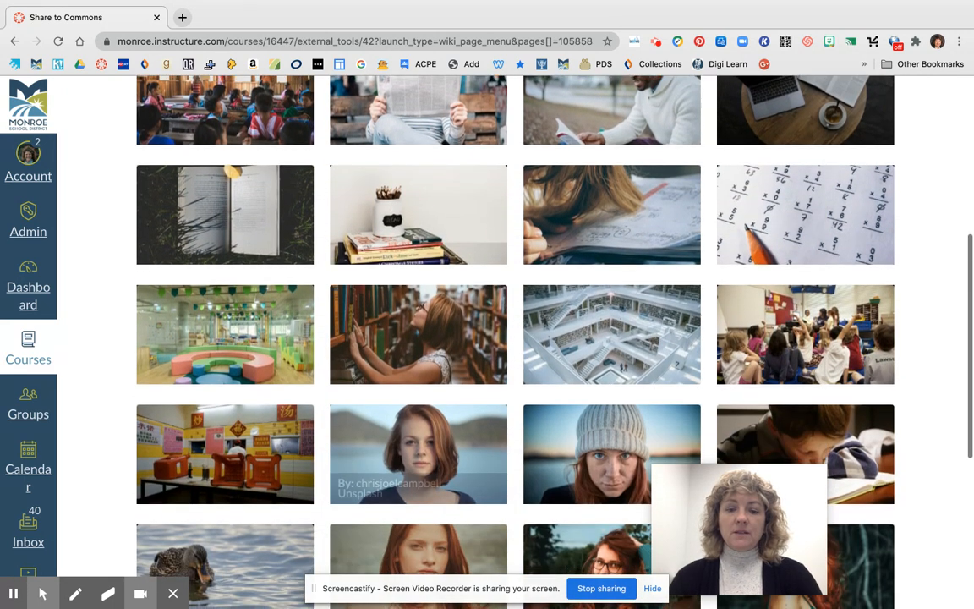
scroll(418, 456, down, 5)
scroll(418, 457, up, 4)
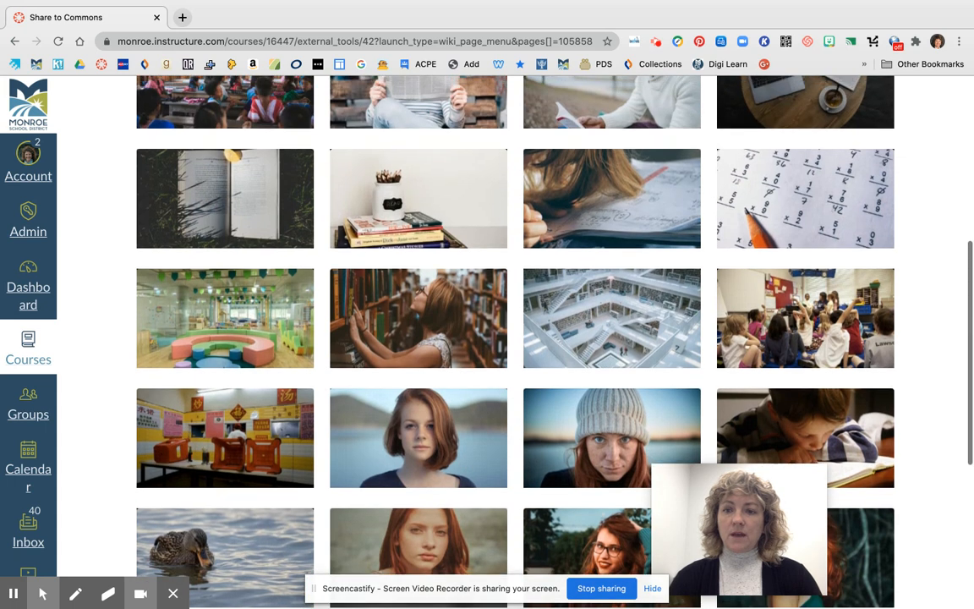
scroll(378, 265, up, 2)
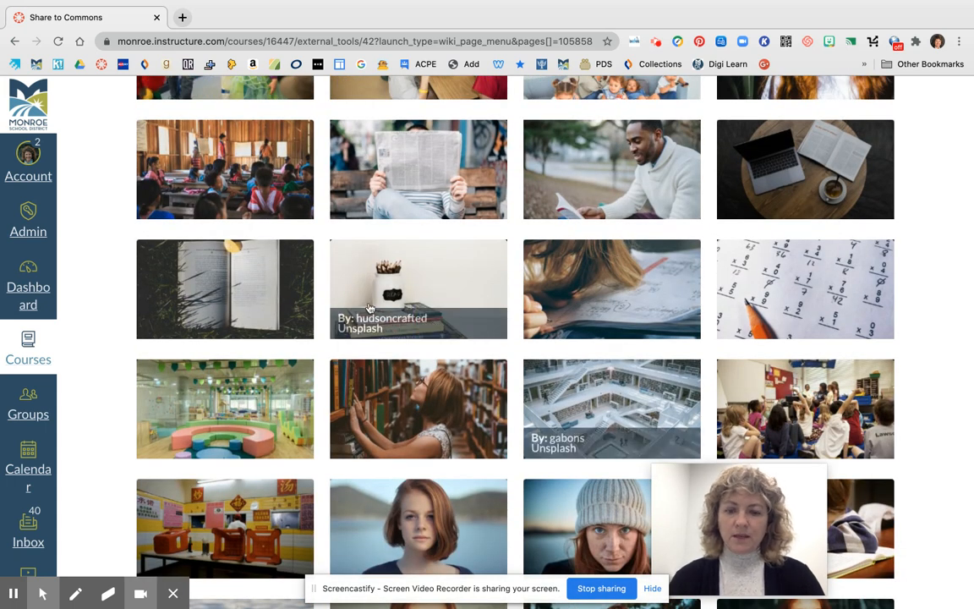
click(379, 262)
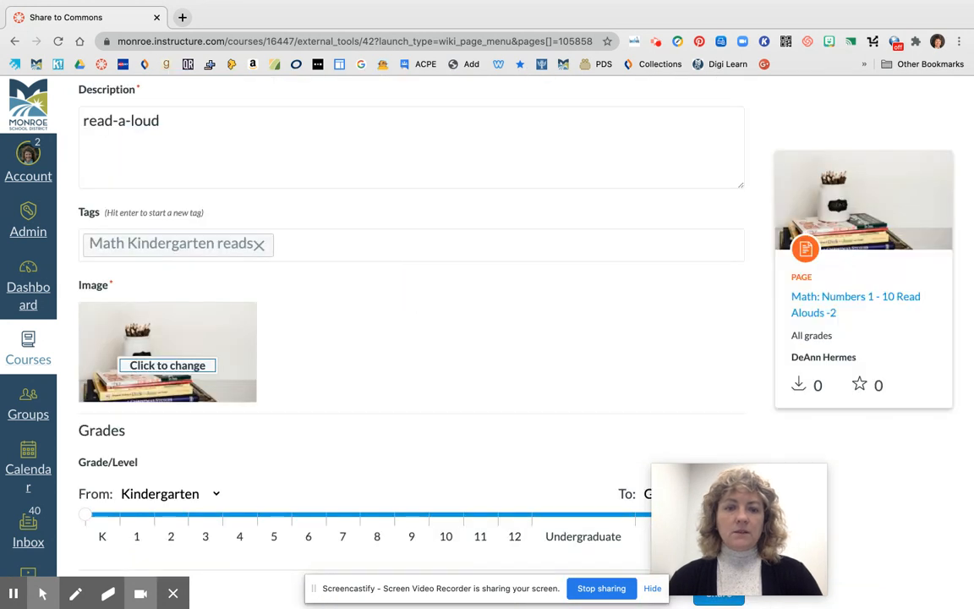
Step: Set the resource's grade range to Kindergarten through 1st grade and share it to Commons
scroll(404, 366, down, 2)
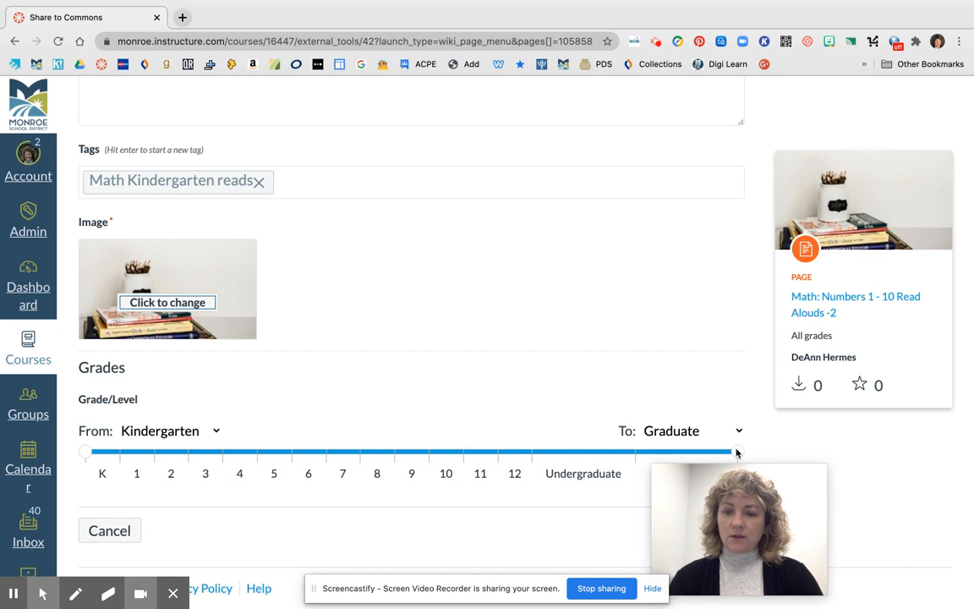
drag(735, 453, 156, 454)
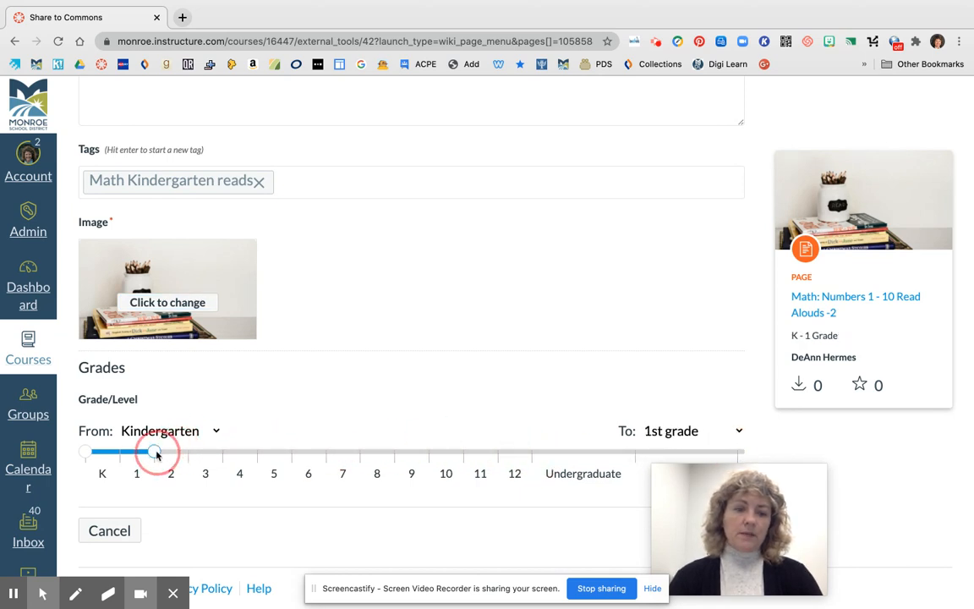
scroll(320, 509, down, 1)
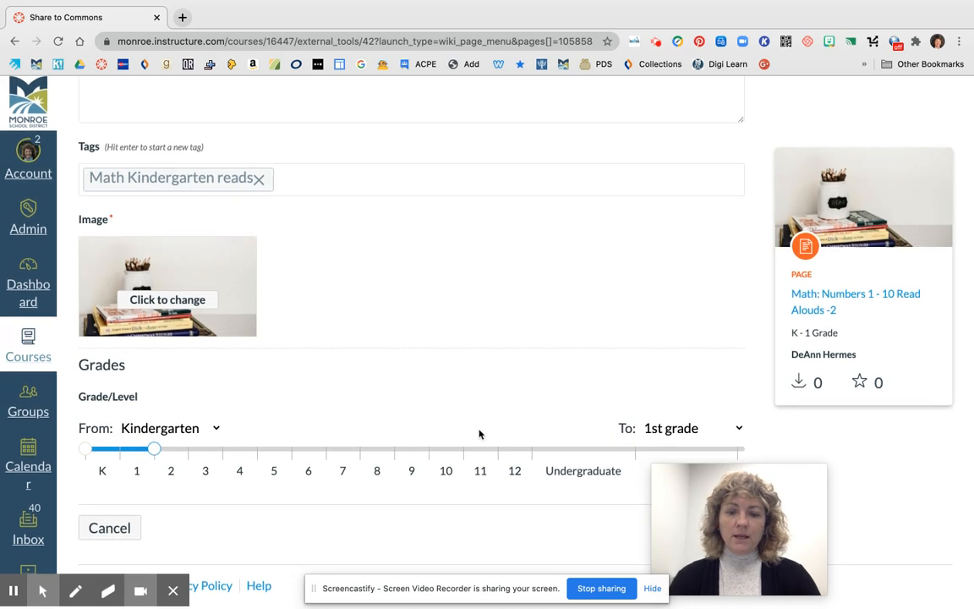
scroll(479, 434, up, 1)
drag(800, 495, 918, 466)
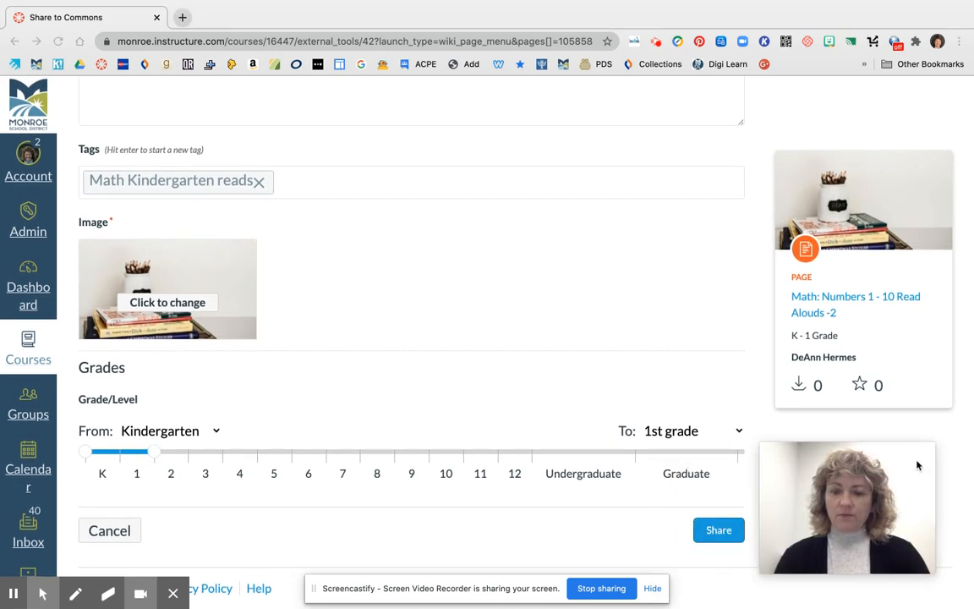
click(723, 533)
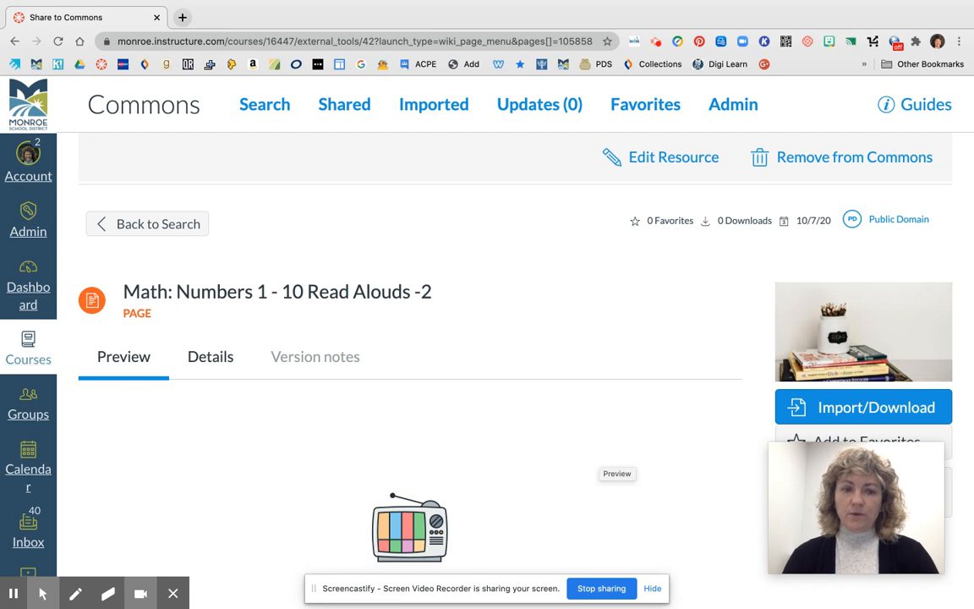
Step: Return to the Commons search and filter the resources to those shared with the Kindergarten group
scroll(602, 409, down, 1)
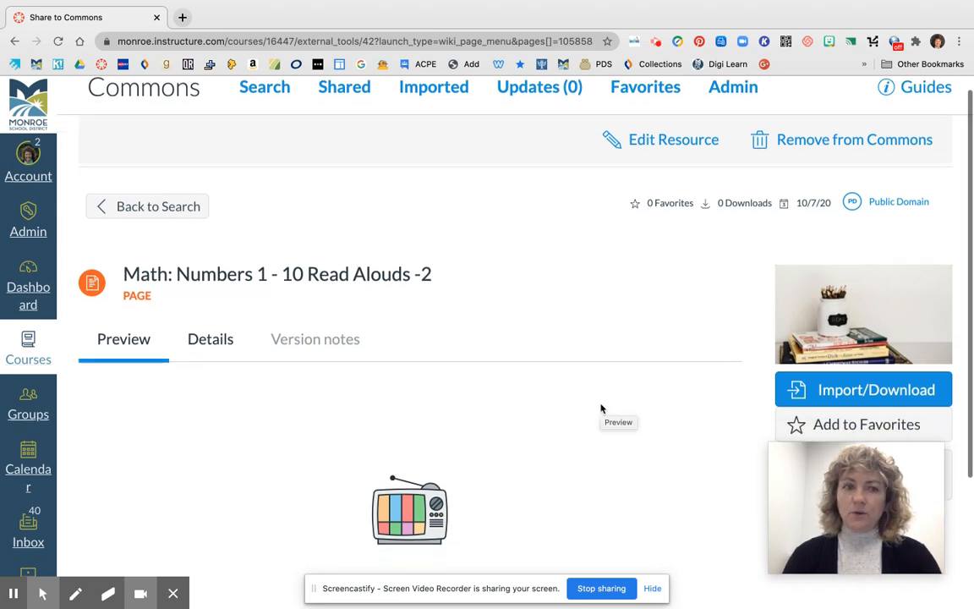
scroll(602, 408, down, 5)
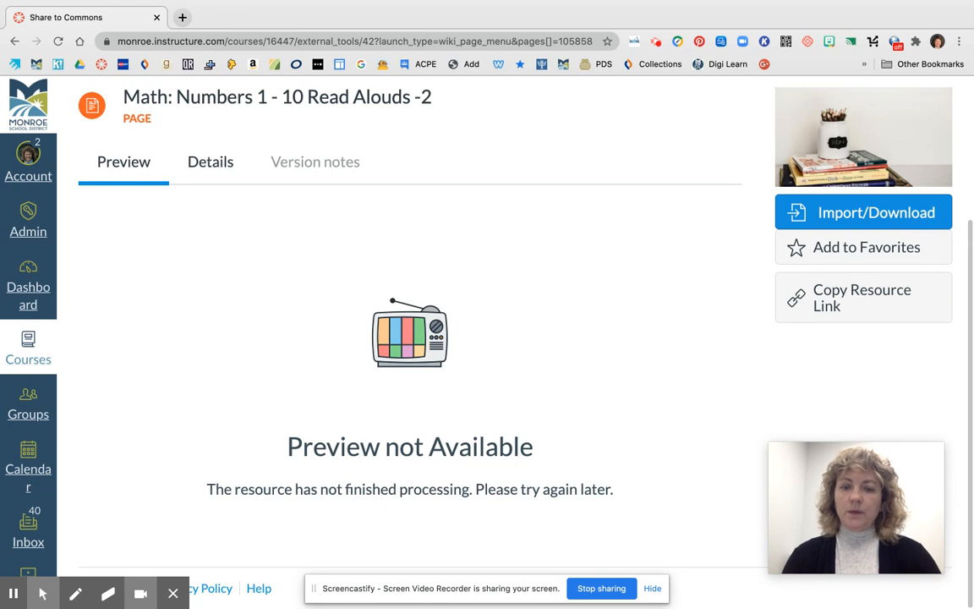
scroll(474, 307, up, 2)
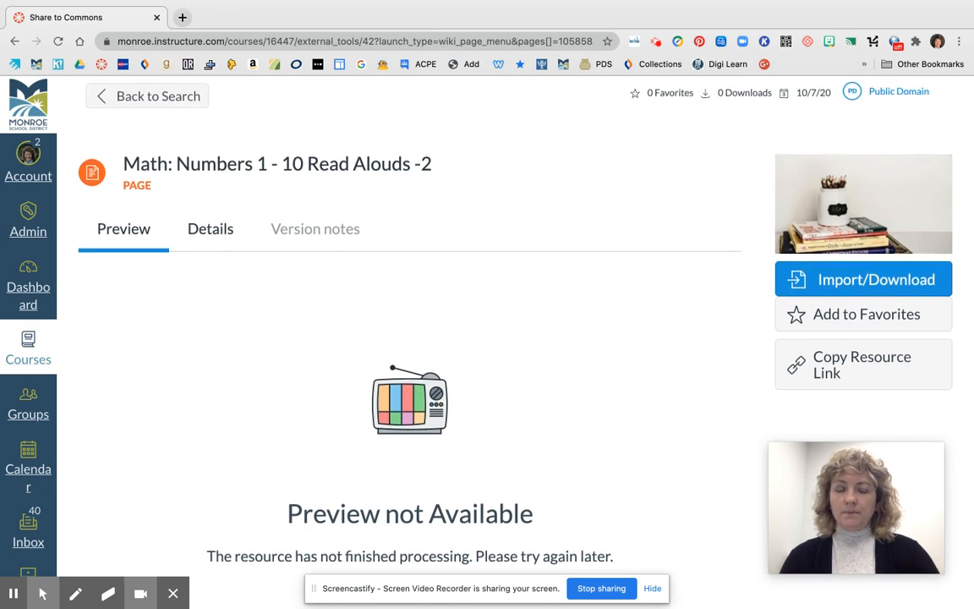
scroll(473, 307, up, 2)
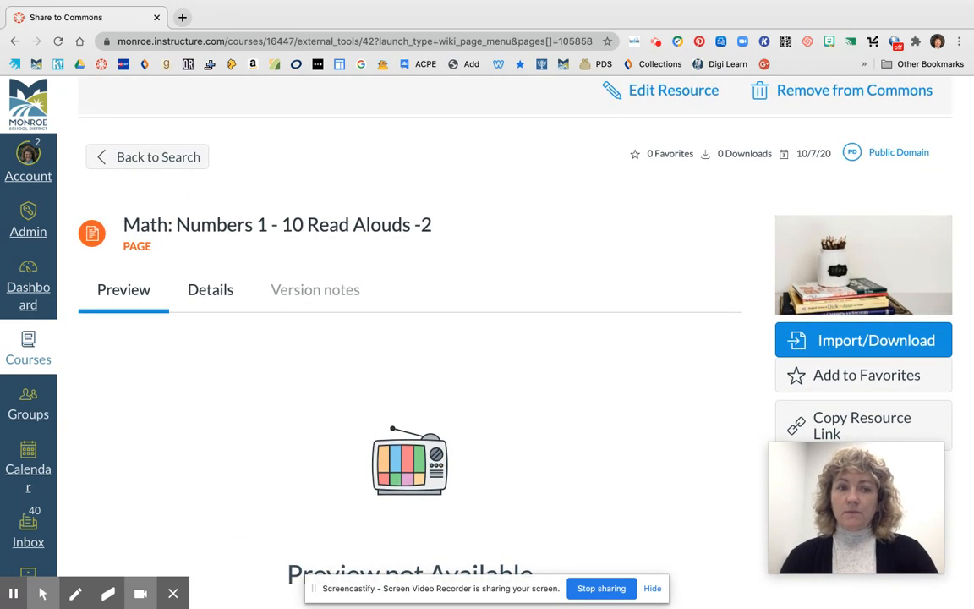
scroll(465, 304, up, 2)
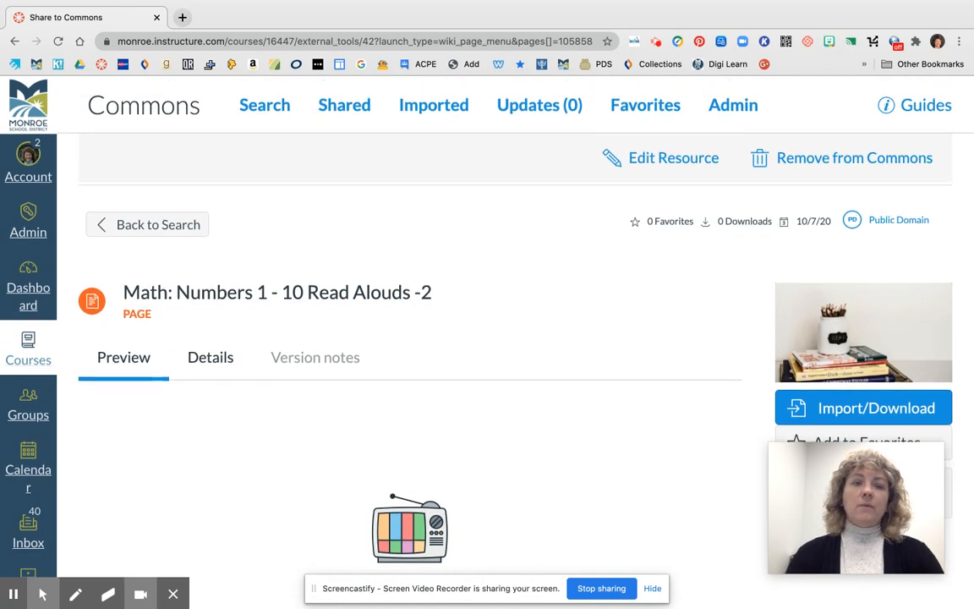
click(155, 101)
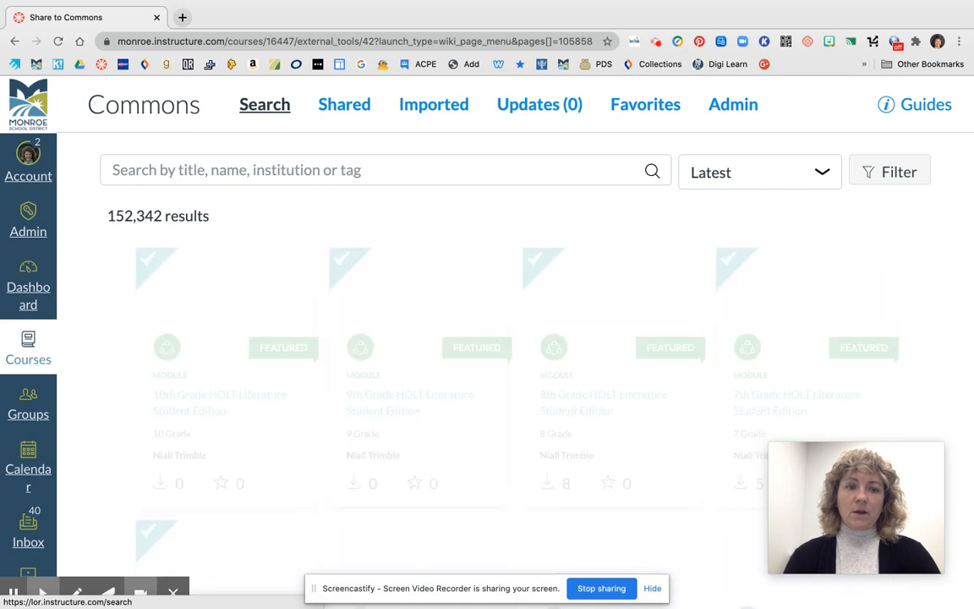
click(896, 172)
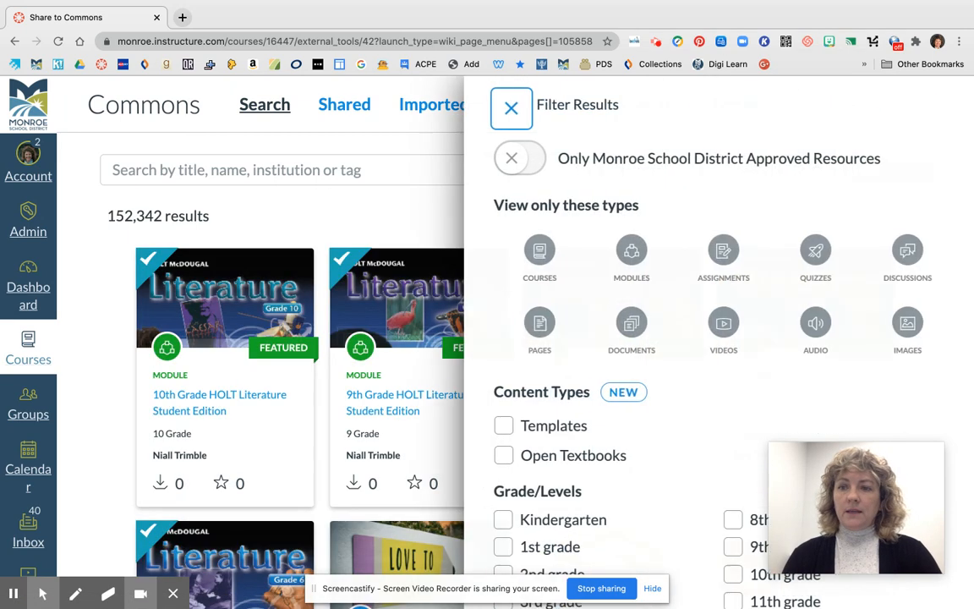
scroll(719, 254, down, 3)
scroll(518, 454, down, 5)
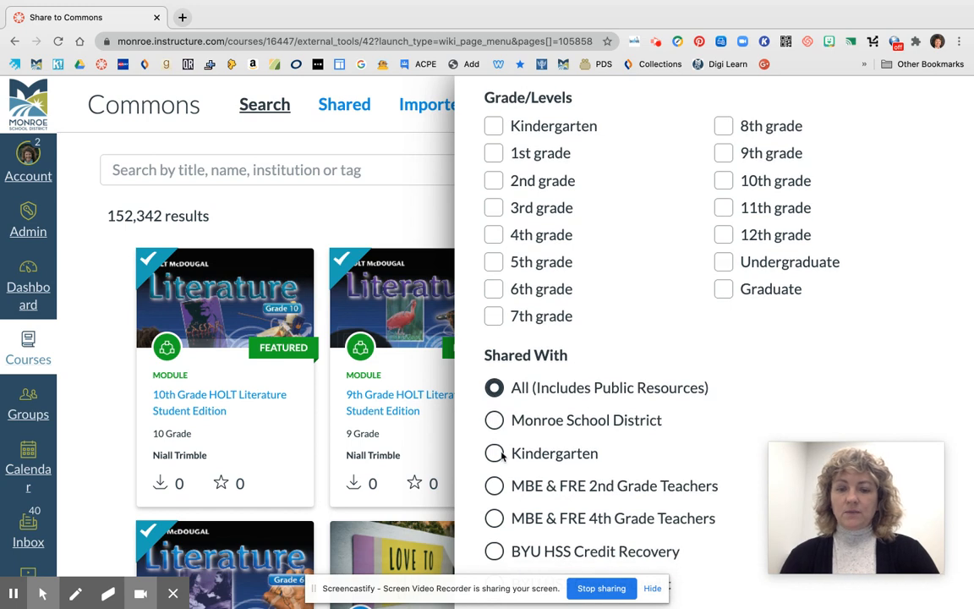
click(495, 454)
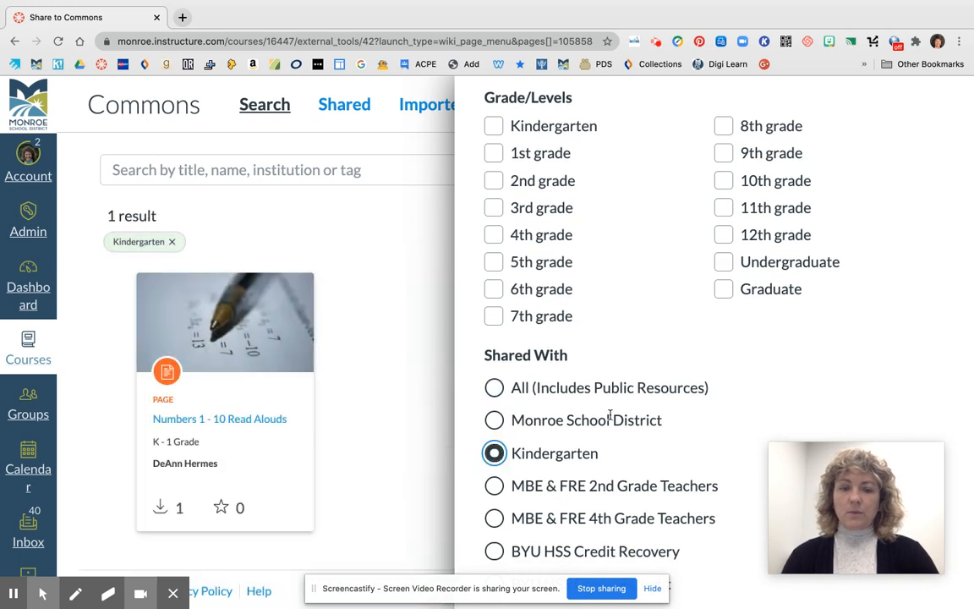
click(404, 376)
Step: Search the Kindergarten group's shared resources for "math"
scroll(460, 427, down, 1)
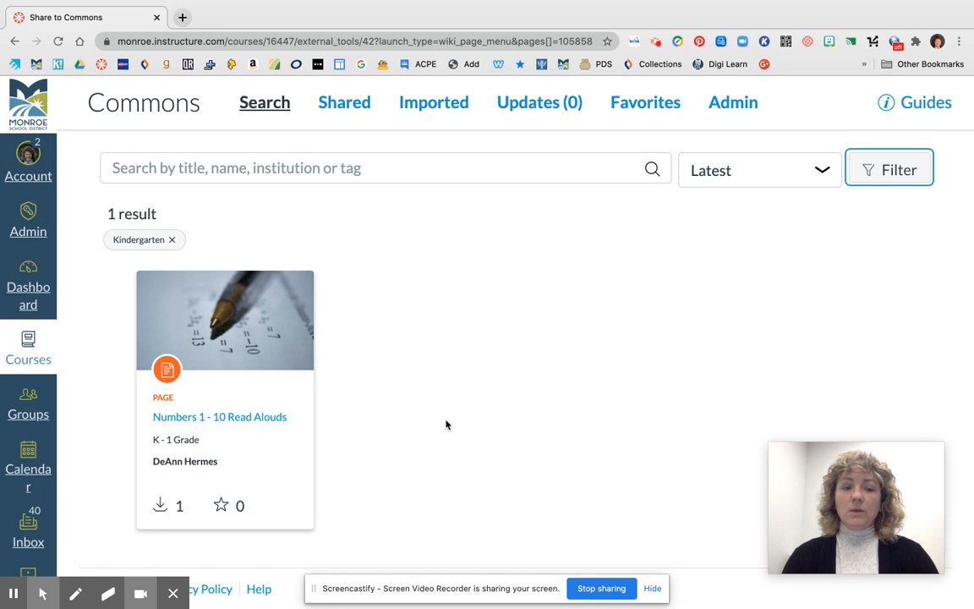
scroll(446, 423, up, 1)
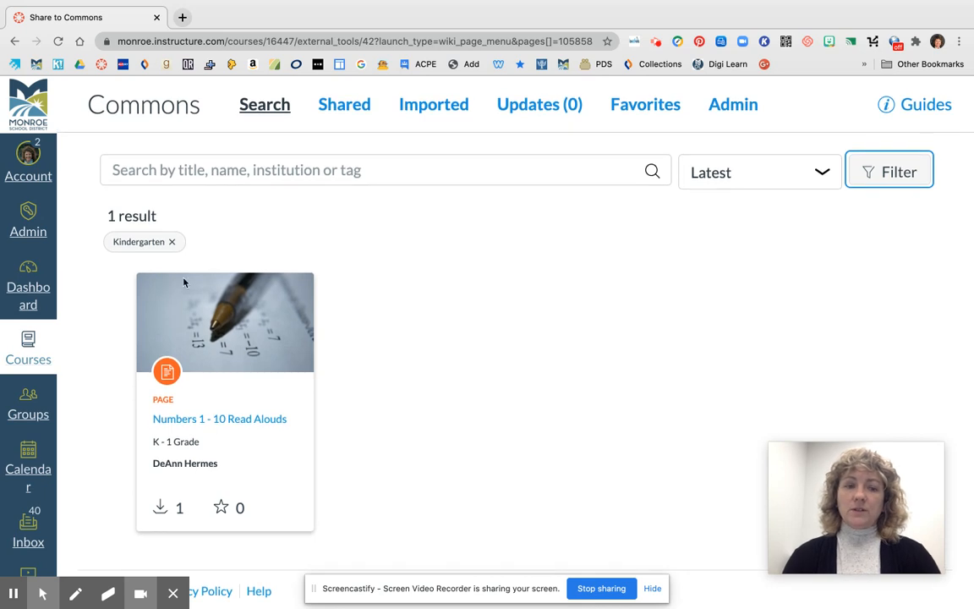
click(190, 172)
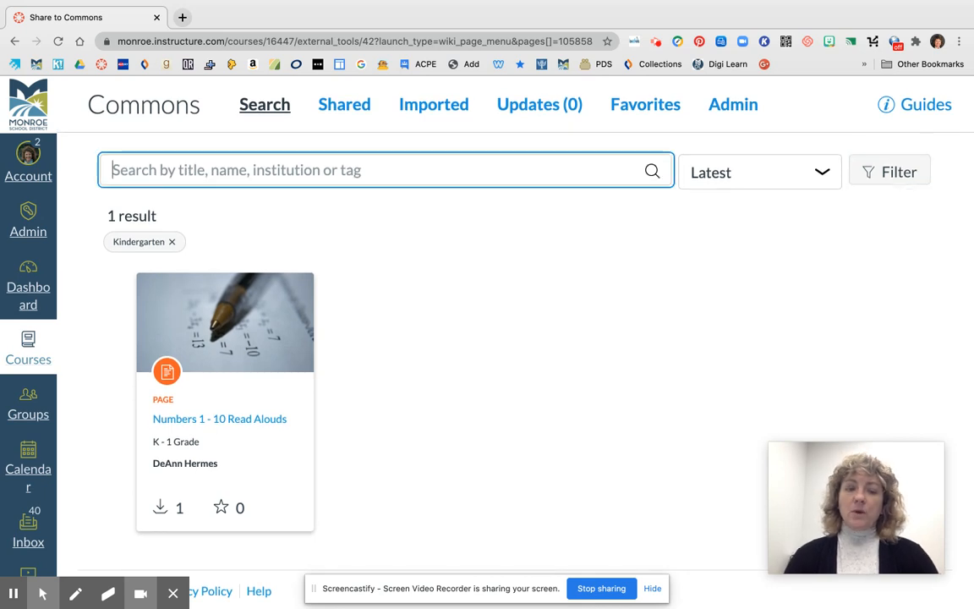
text(math)
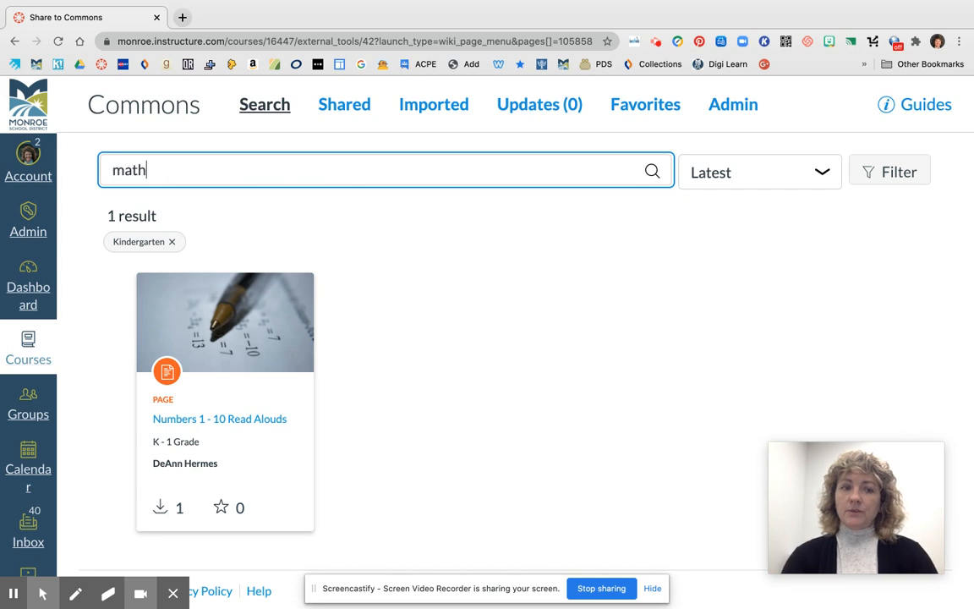
key(Return)
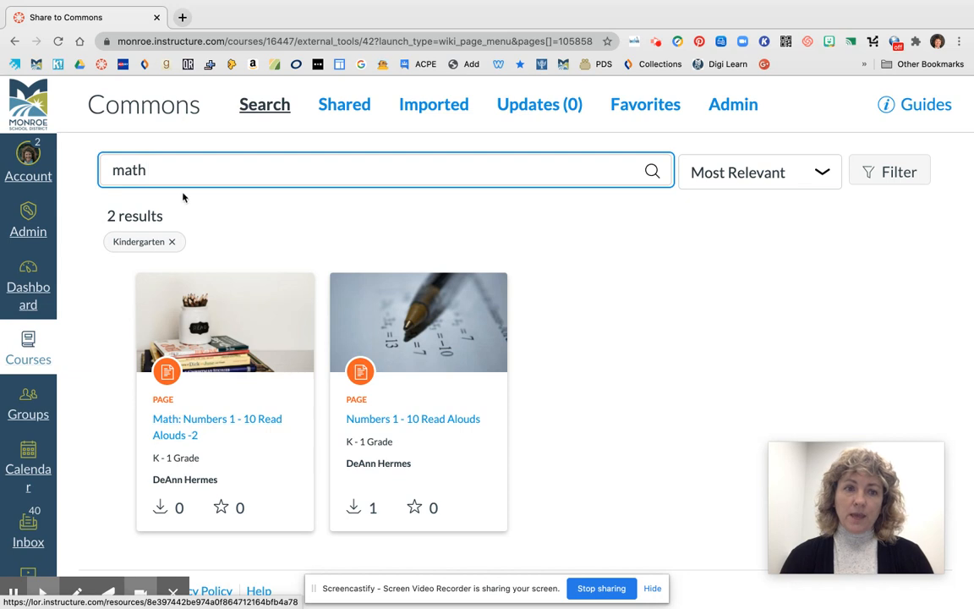
Step: Reset the Commons search to all resources, search for "kindergarten" and browse the results
click(156, 109)
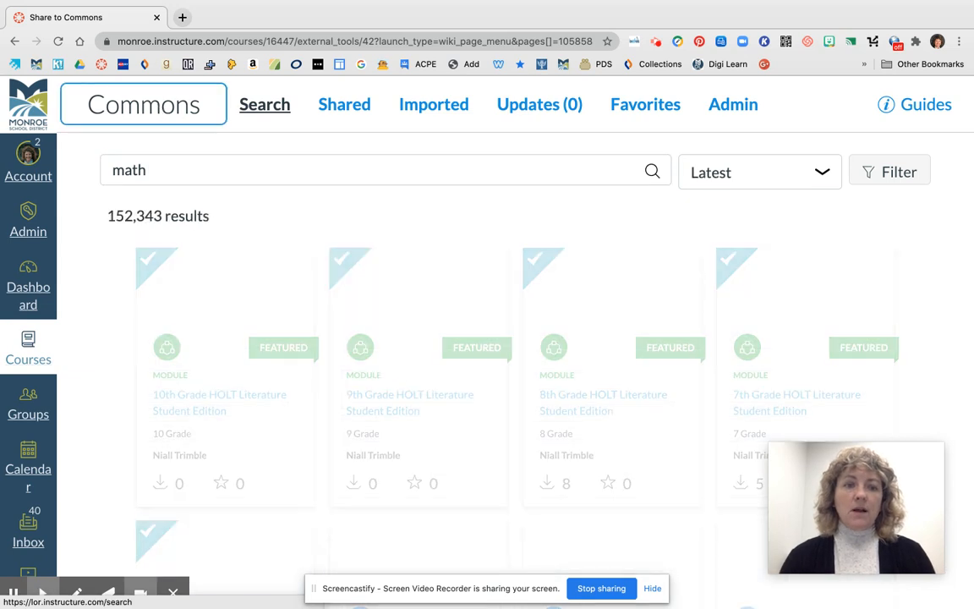
drag(148, 169, 98, 172)
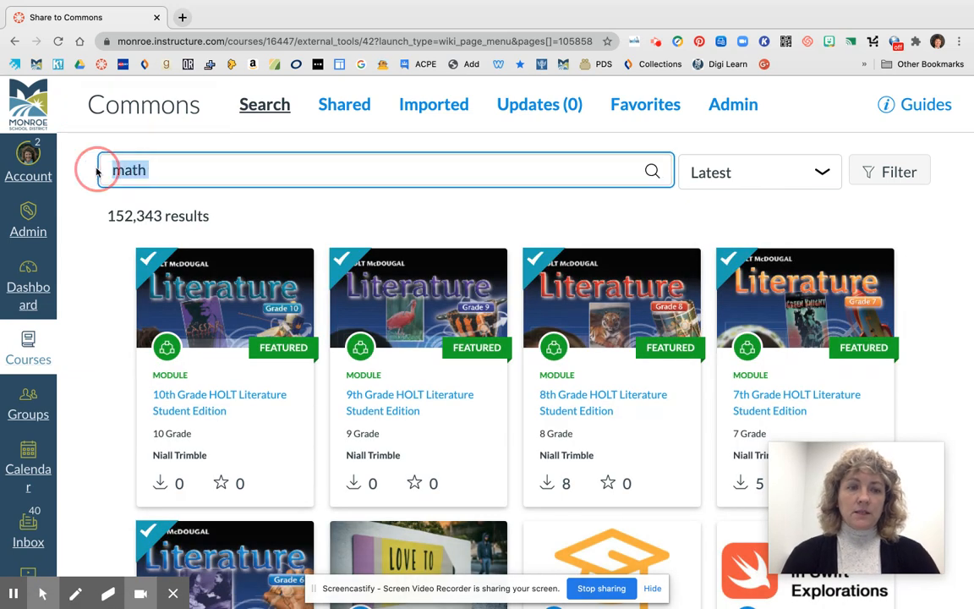
text(kinder)
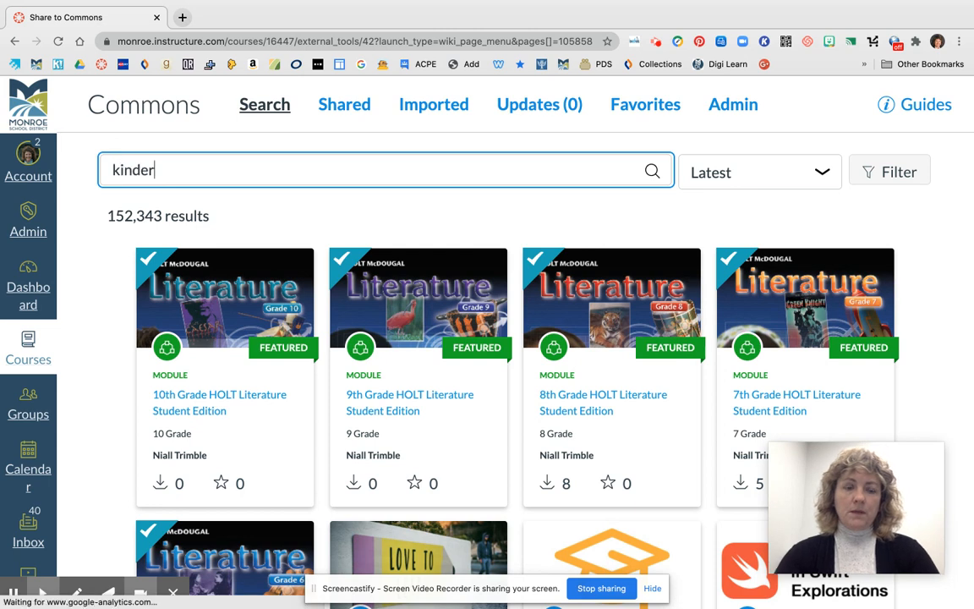
text(garten)
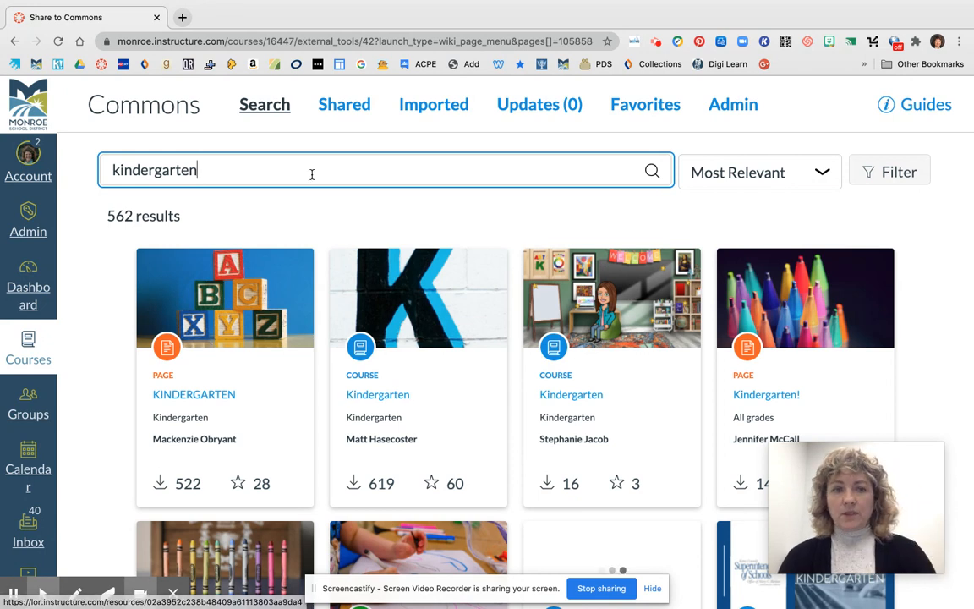
key(Return)
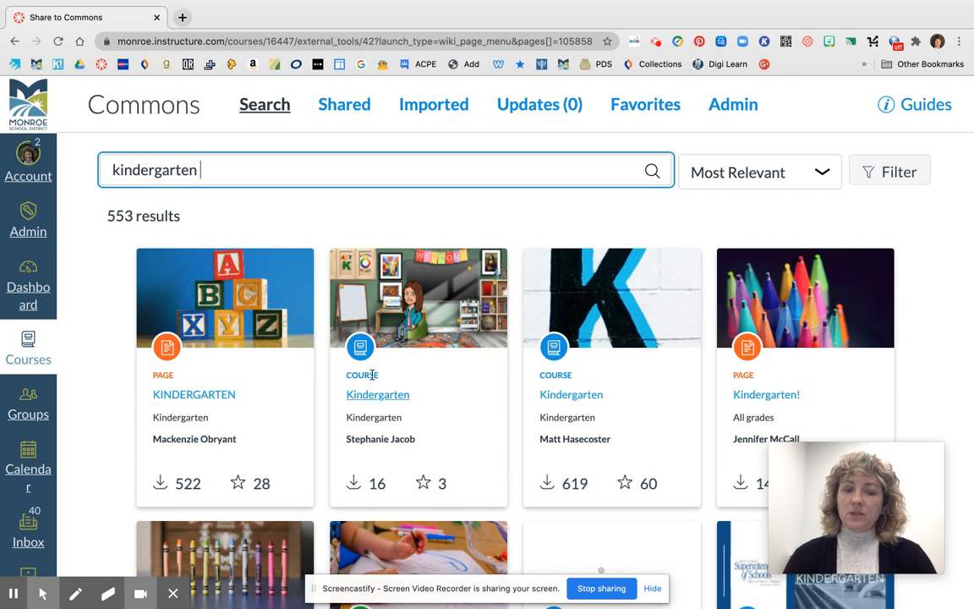
scroll(372, 374, down, 1)
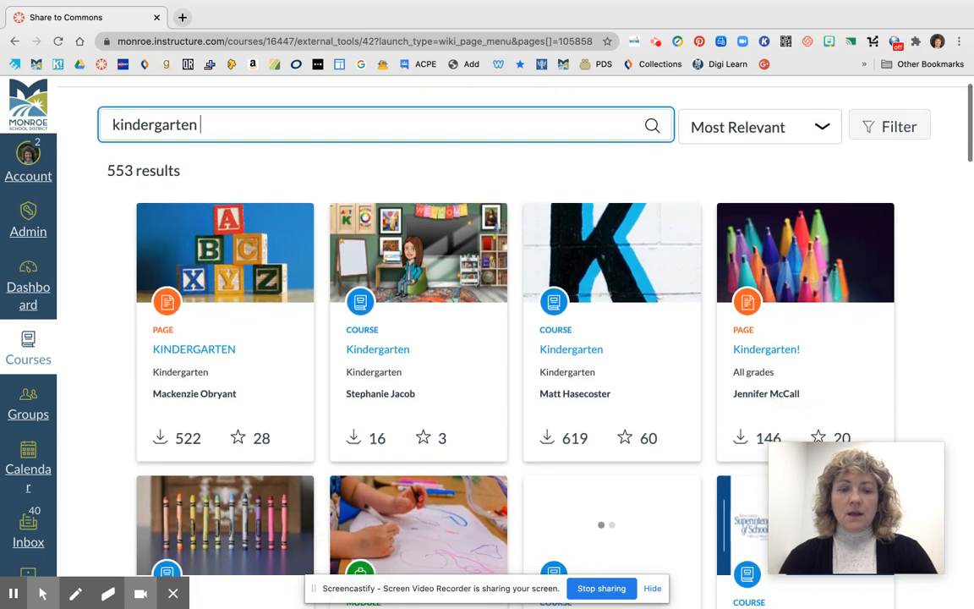
scroll(472, 433, down, 5)
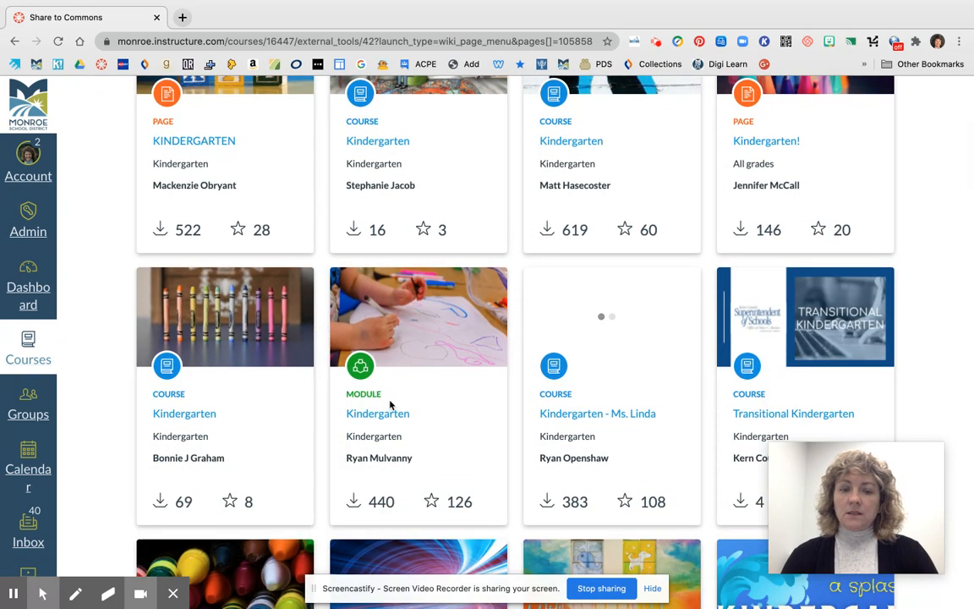